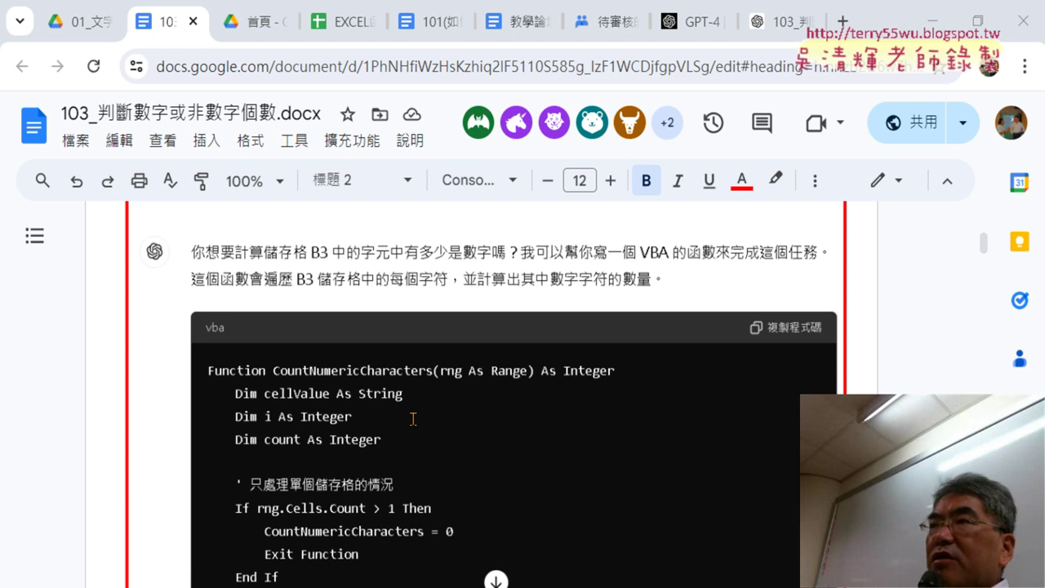
Step: Highlight the phrase VBA的Function程式 in the Google Doc question
{"action": "scroll", "coordinate": [414, 419], "scroll_direction": "up", "scroll_amount": 3}
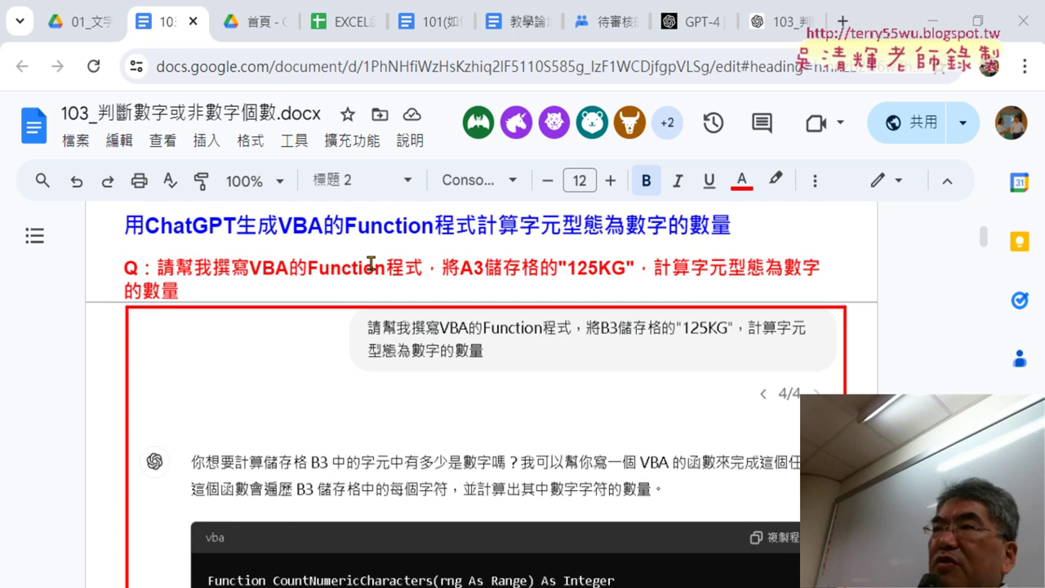
{"action": "left_click_drag", "start_coordinate": [251, 267], "coordinate": [421, 269]}
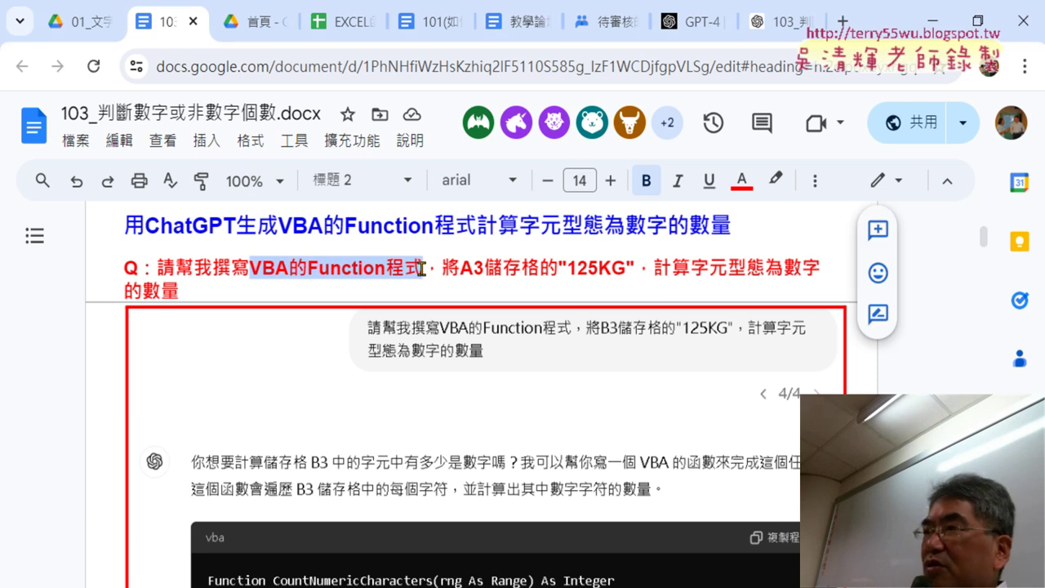
{"action": "scroll", "coordinate": [421, 268], "scroll_direction": "down", "scroll_amount": 4}
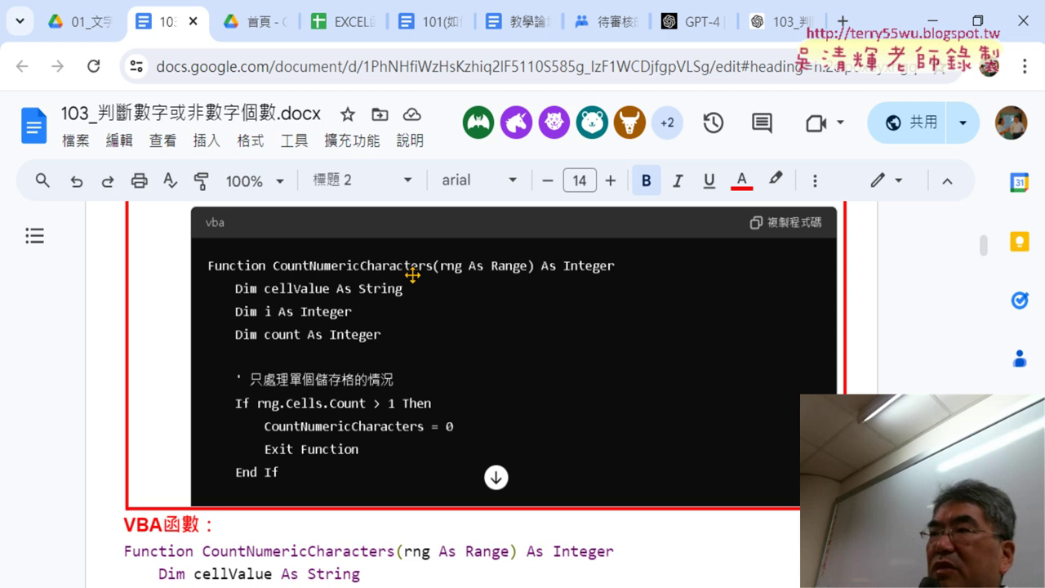
{"action": "scroll", "coordinate": [412, 274], "scroll_direction": "down", "scroll_amount": 3}
{"action": "scroll", "coordinate": [411, 276], "scroll_direction": "down", "scroll_amount": 1}
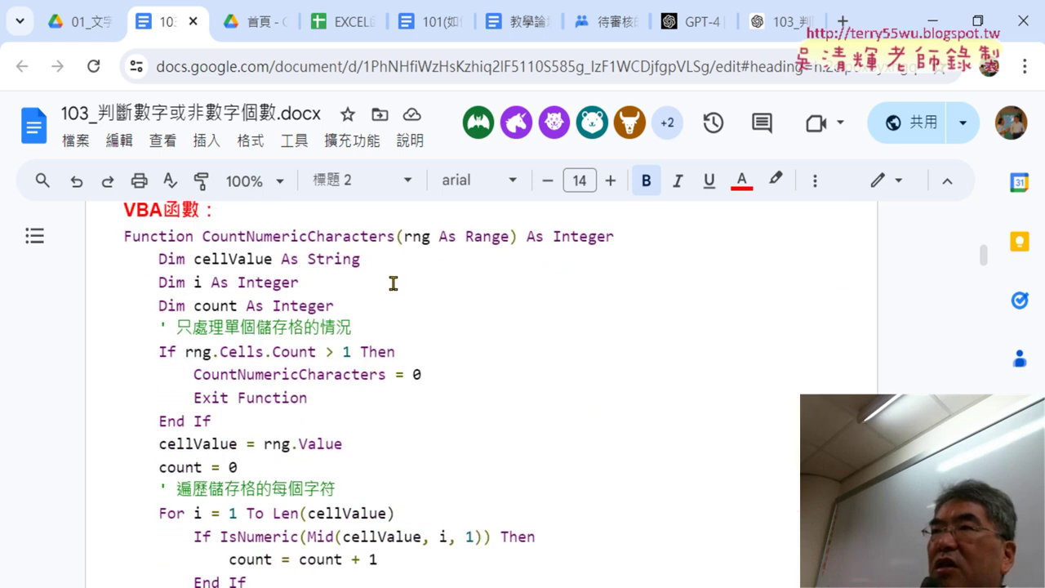
Step: Select the CountNumericCharacters function code through End Function, then switch to the VBA editor
{"action": "left_click", "coordinate": [126, 238]}
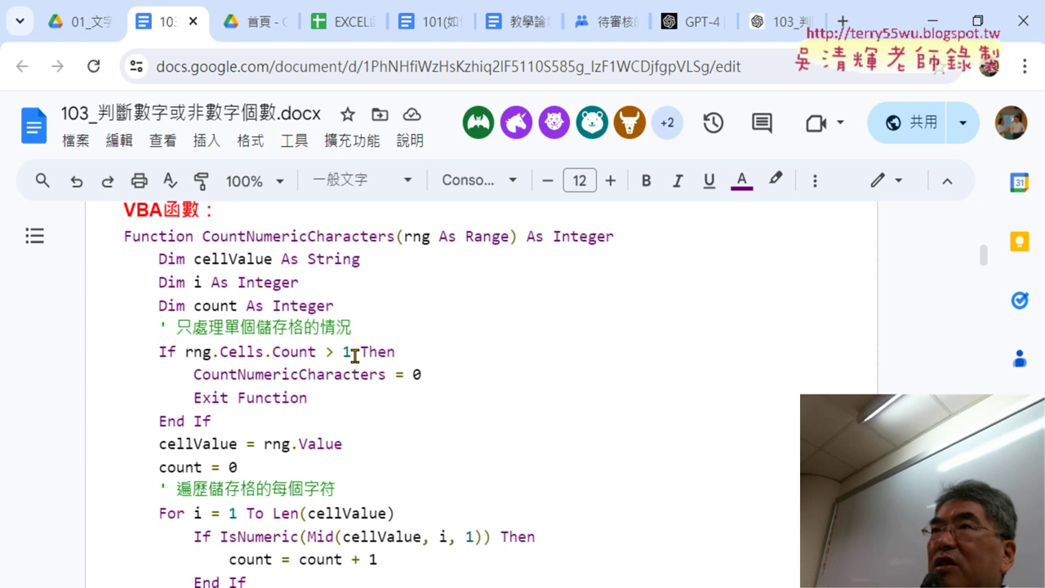
{"action": "scroll", "coordinate": [335, 326], "scroll_direction": "down", "scroll_amount": 3}
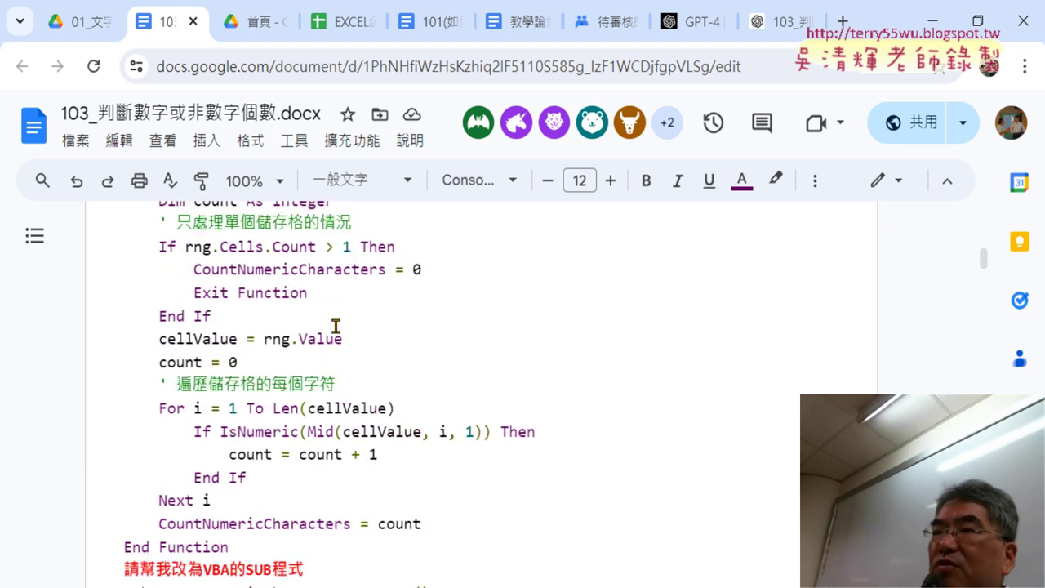
{"action": "scroll", "coordinate": [317, 327], "scroll_direction": "up", "scroll_amount": 3}
{"action": "left_click", "coordinate": [124, 236]}
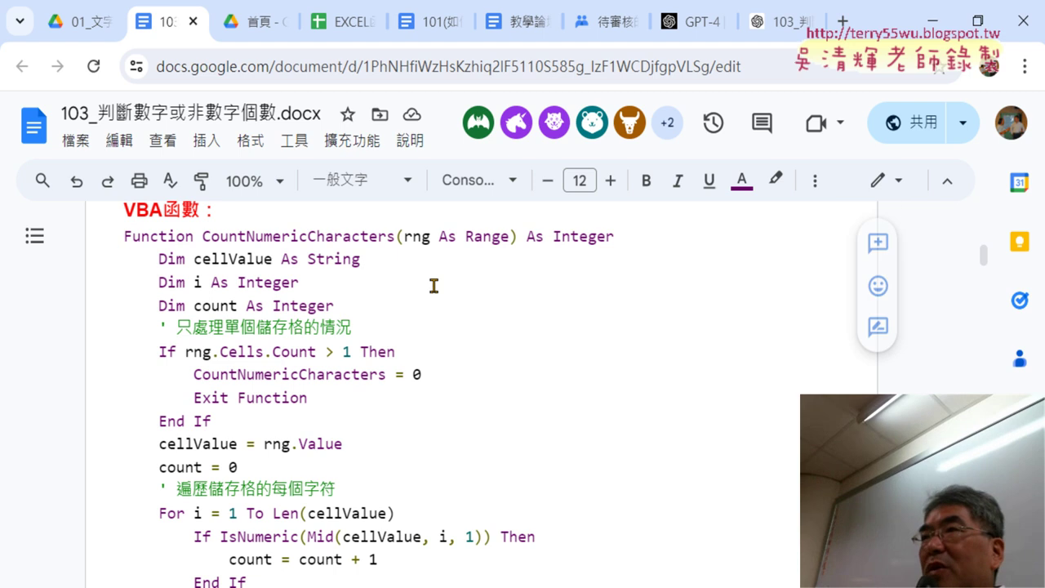
{"action": "left_click_drag", "start_coordinate": [119, 239], "coordinate": [621, 236]}
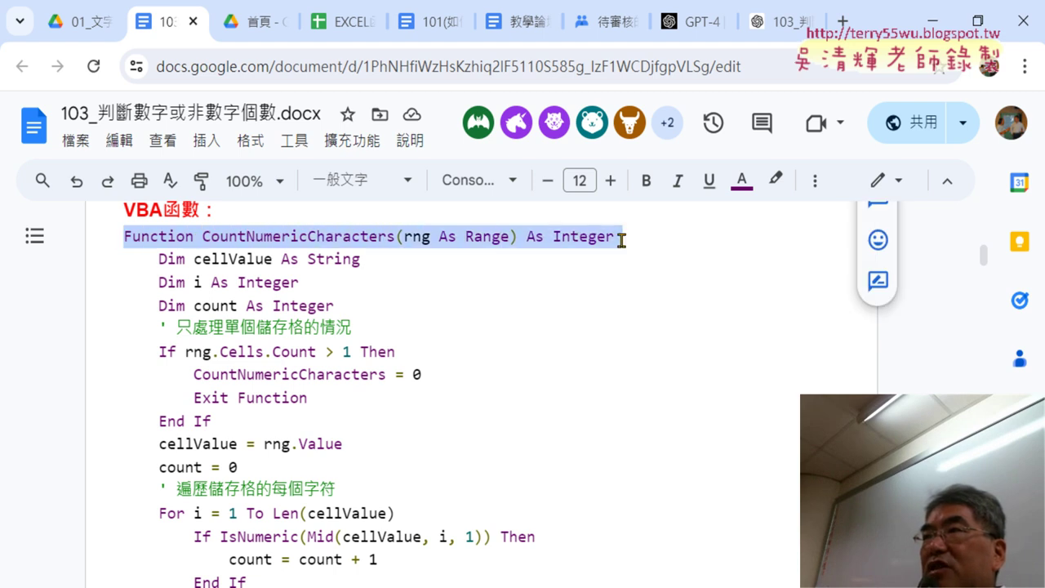
{"action": "left_click", "coordinate": [120, 245]}
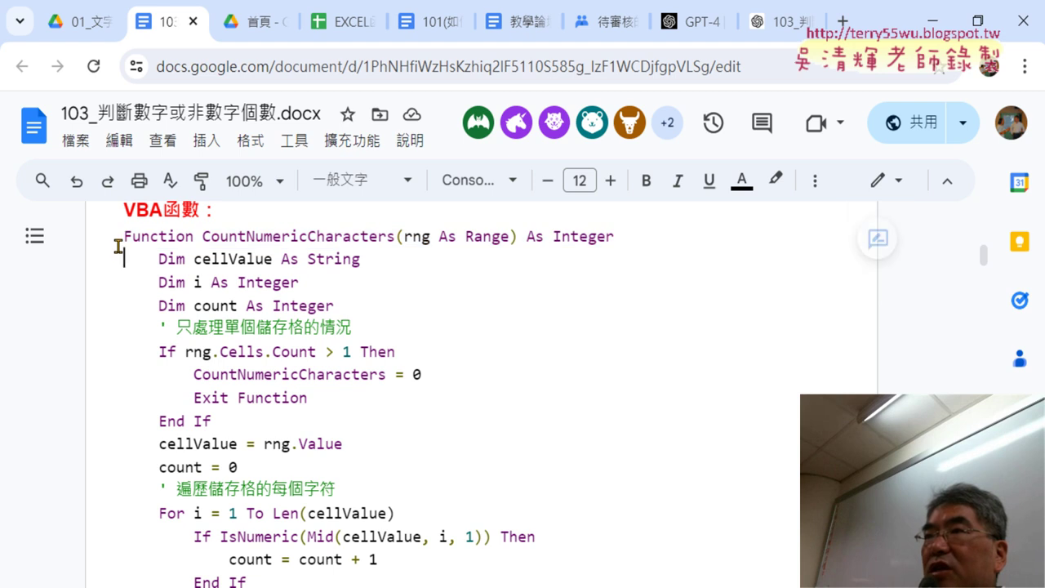
{"action": "scroll", "coordinate": [245, 392], "scroll_direction": "down", "scroll_amount": 2}
{"action": "scroll", "coordinate": [266, 462], "scroll_direction": "down", "scroll_amount": 2}
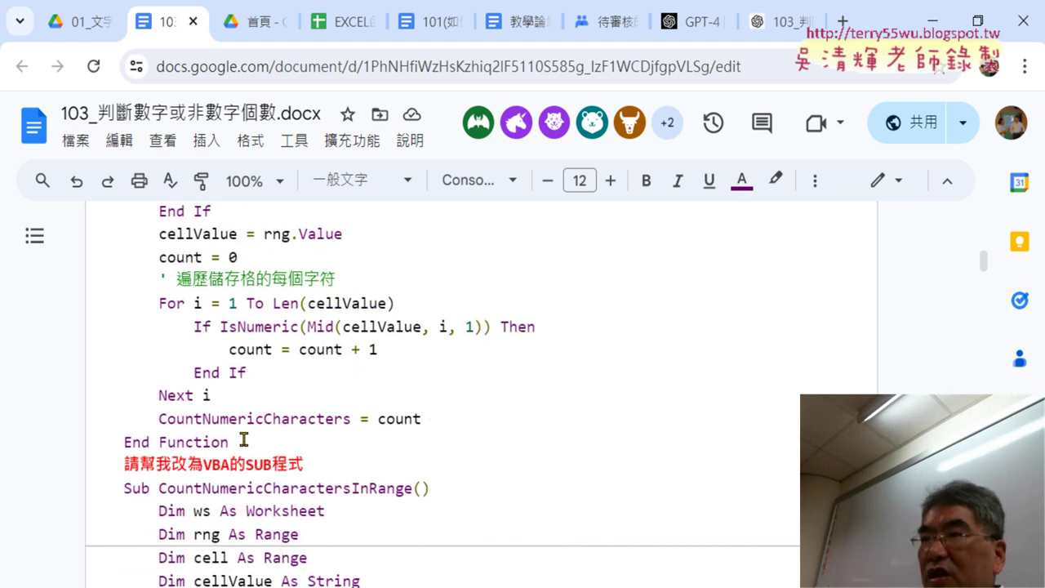
{"action": "left_click", "coordinate": [243, 440], "text": "shift"}
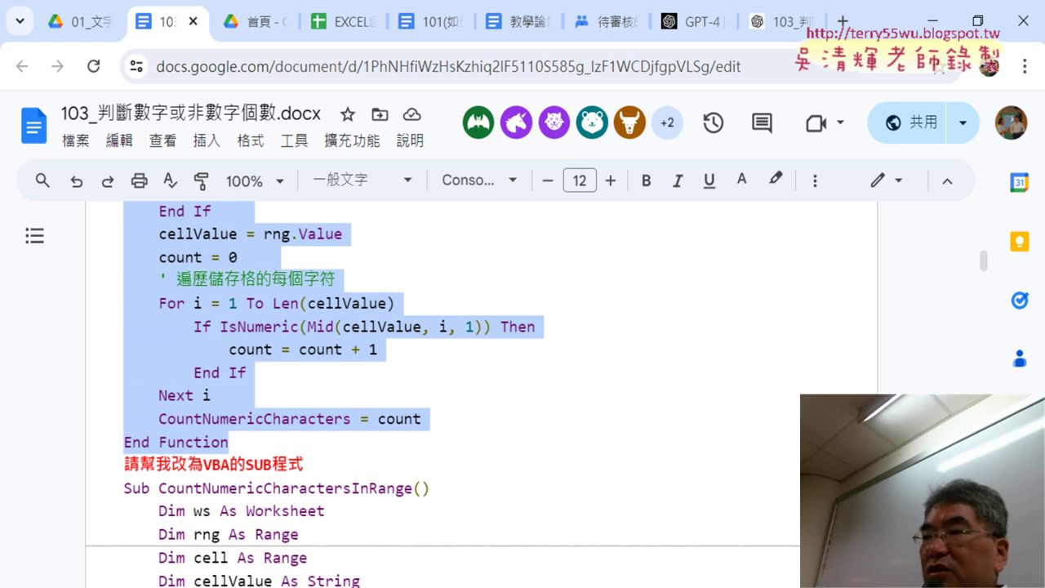
{"action": "key", "text": "alt+Tab"}
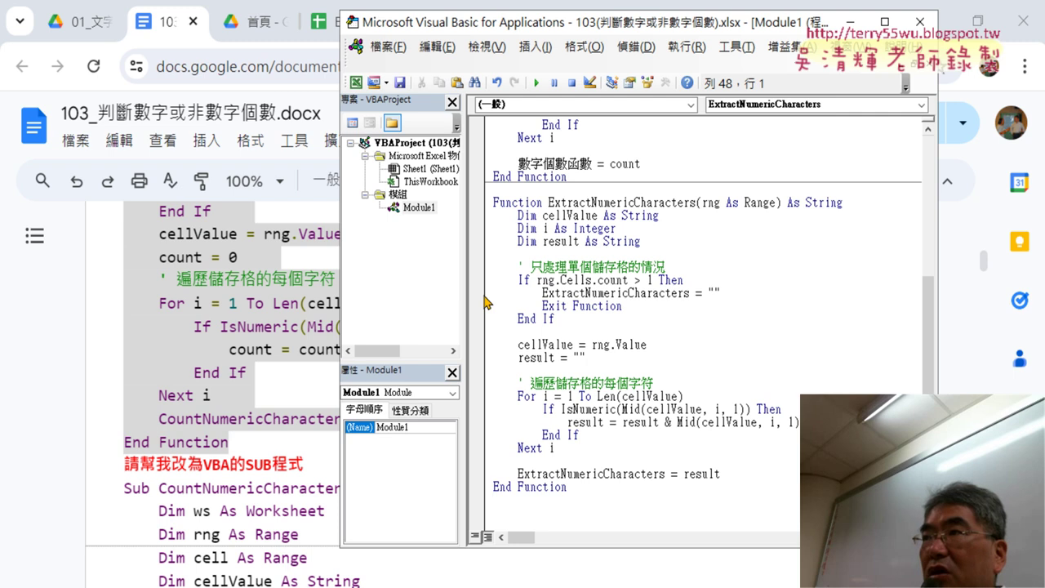
Step: In Module1, select the 數字個數函數 function, then just its name, without inserting a new module
{"action": "left_click", "coordinate": [417, 209]}
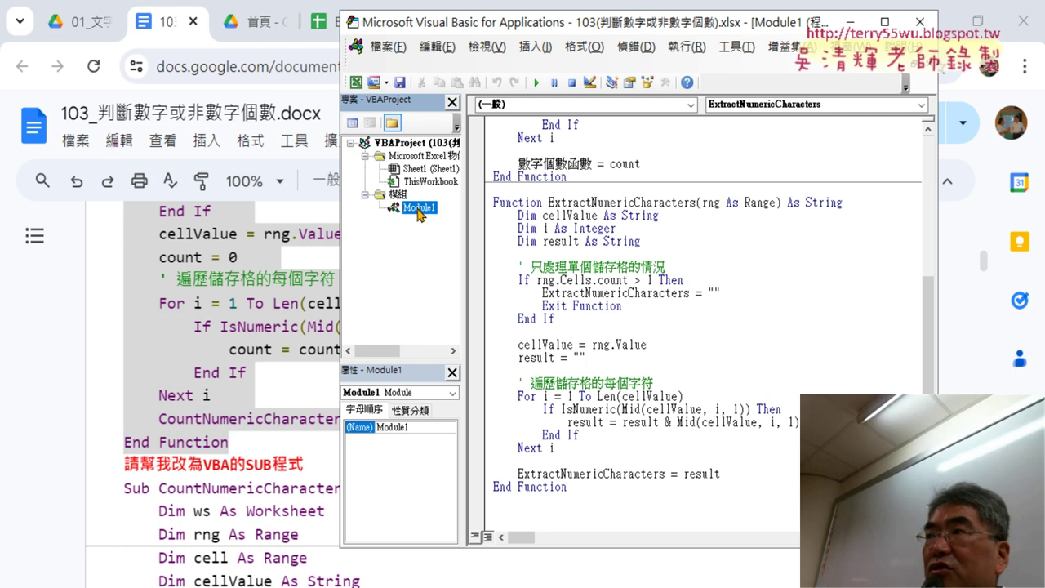
{"action": "right_click", "coordinate": [417, 194]}
{"action": "mouse_move", "coordinate": [490, 268]}
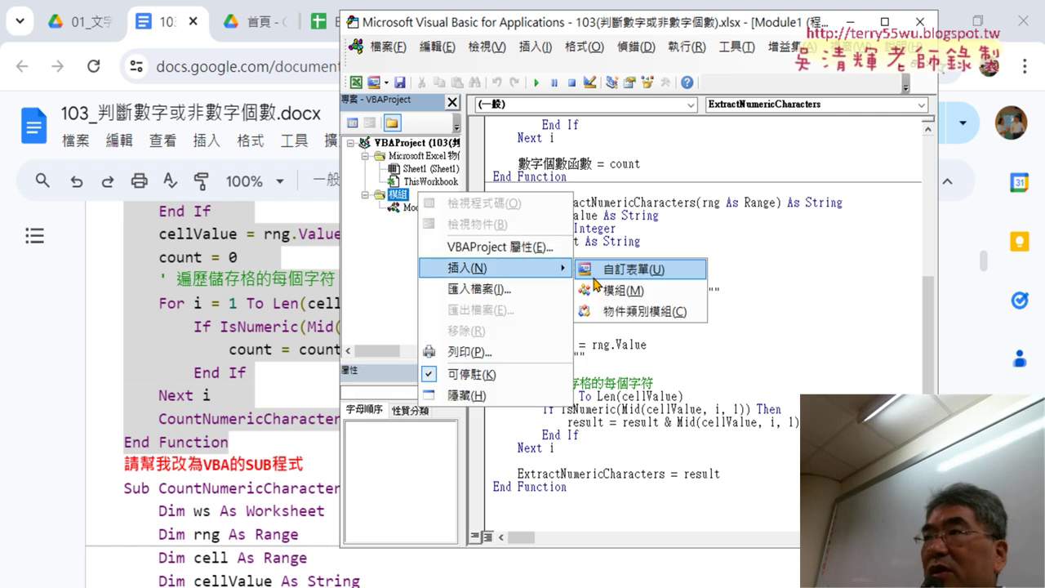
{"action": "left_click", "coordinate": [682, 420]}
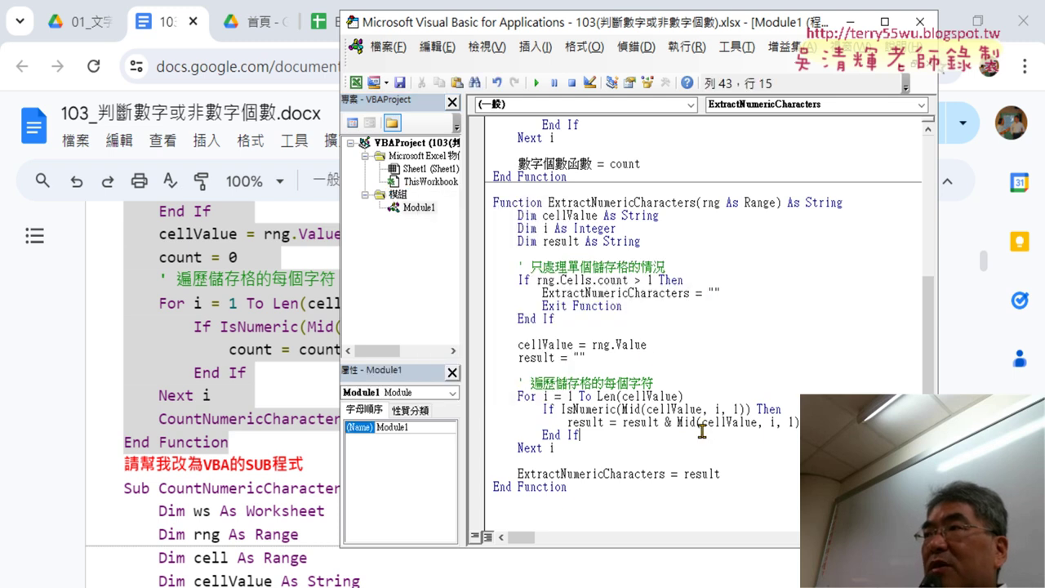
{"action": "scroll", "coordinate": [690, 396], "scroll_direction": "up", "scroll_amount": 3}
{"action": "scroll", "coordinate": [684, 369], "scroll_direction": "up", "scroll_amount": 3}
{"action": "left_click_drag", "start_coordinate": [599, 406], "coordinate": [136, 217]}
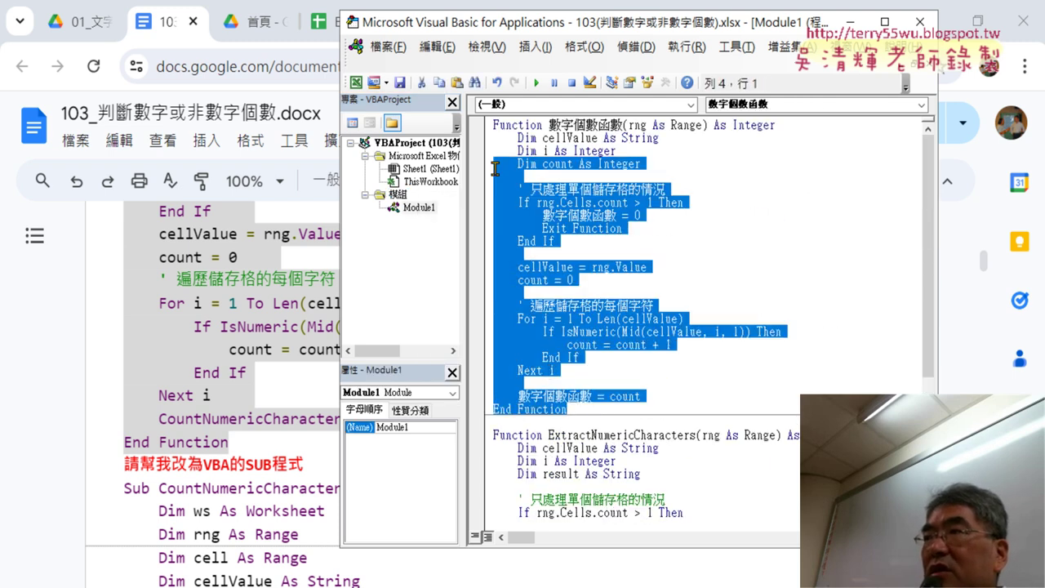
{"action": "left_click", "coordinate": [586, 152]}
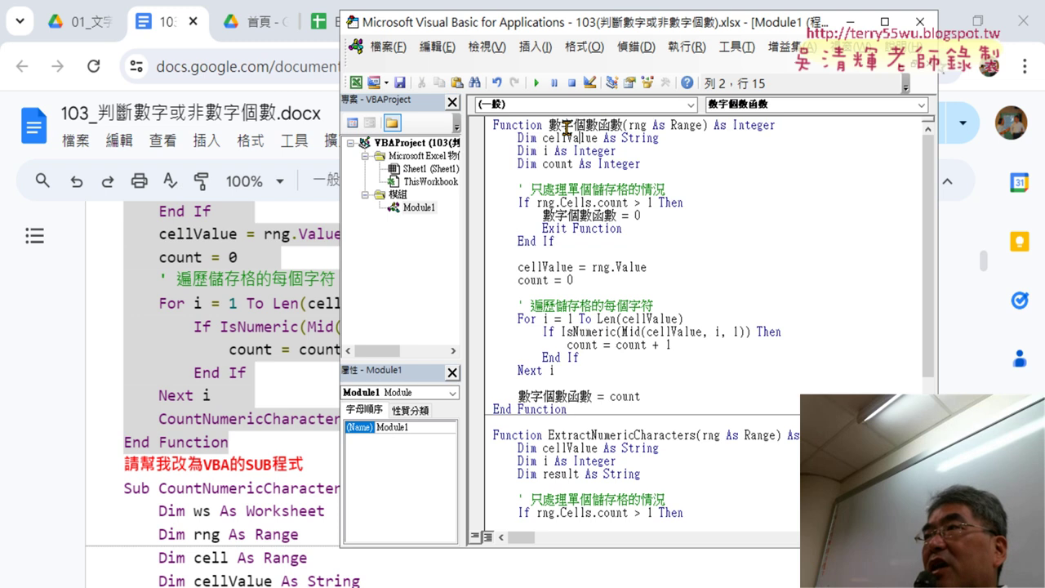
{"action": "left_click_drag", "start_coordinate": [549, 124], "coordinate": [622, 123]}
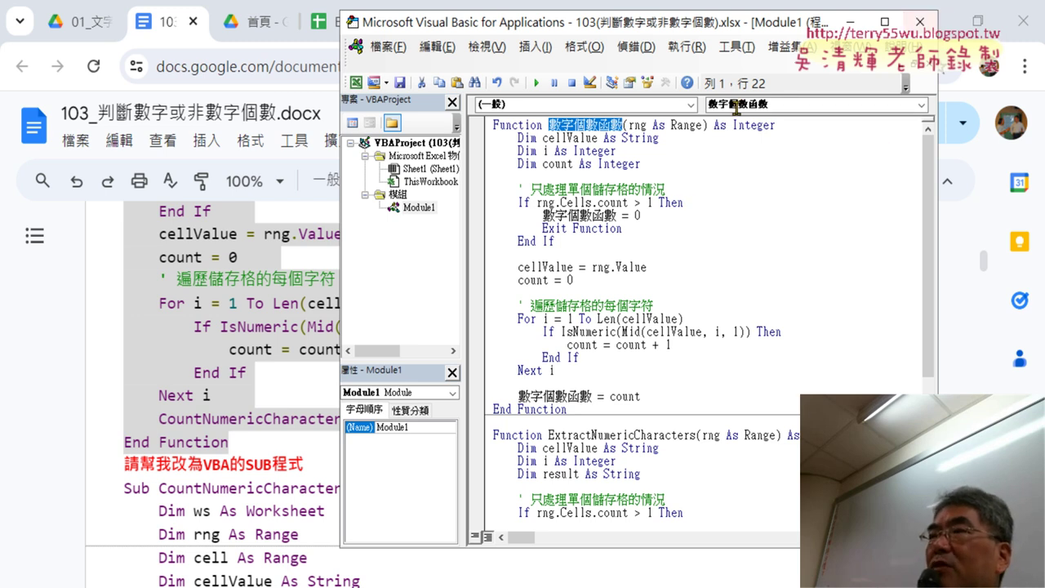
Step: In the Google Doc, highlight the word Function under the VBA函數 heading, then minimize the browser
{"action": "left_click", "coordinate": [237, 400]}
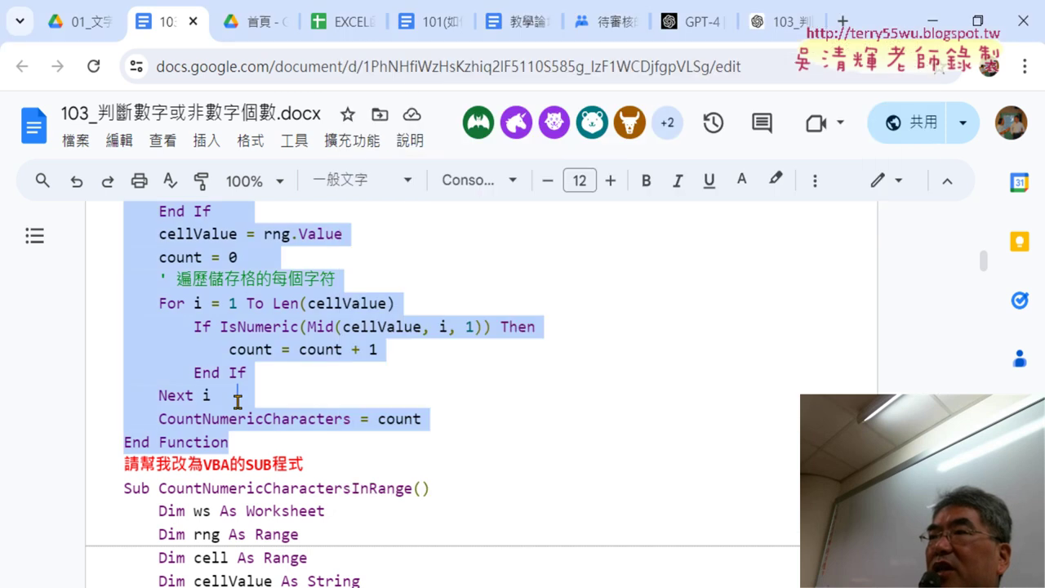
{"action": "scroll", "coordinate": [238, 400], "scroll_direction": "up", "scroll_amount": 3}
{"action": "scroll", "coordinate": [244, 400], "scroll_direction": "up", "scroll_amount": 2}
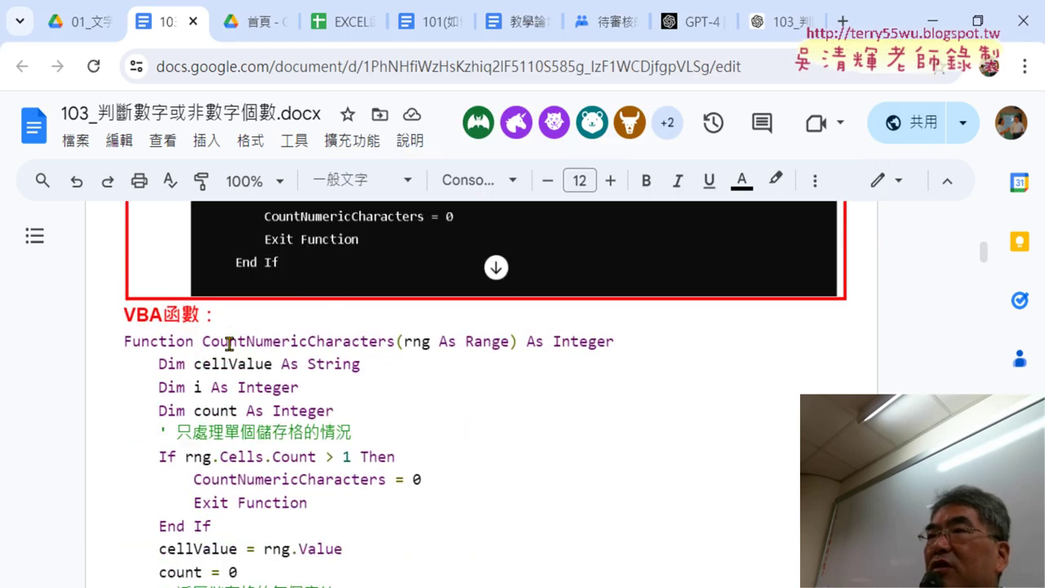
{"action": "left_click_drag", "start_coordinate": [127, 343], "coordinate": [196, 341]}
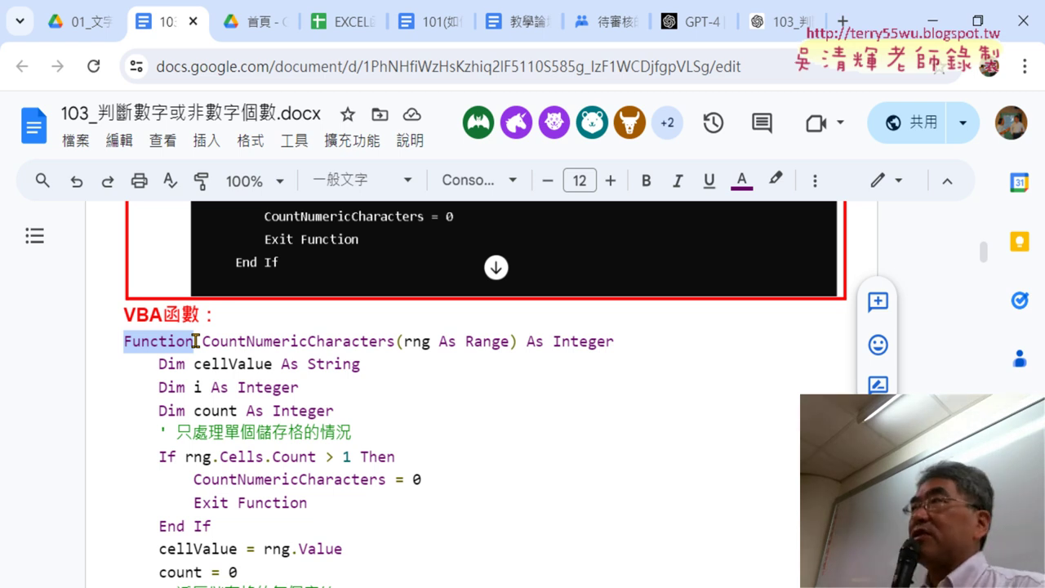
{"action": "left_click", "coordinate": [932, 21]}
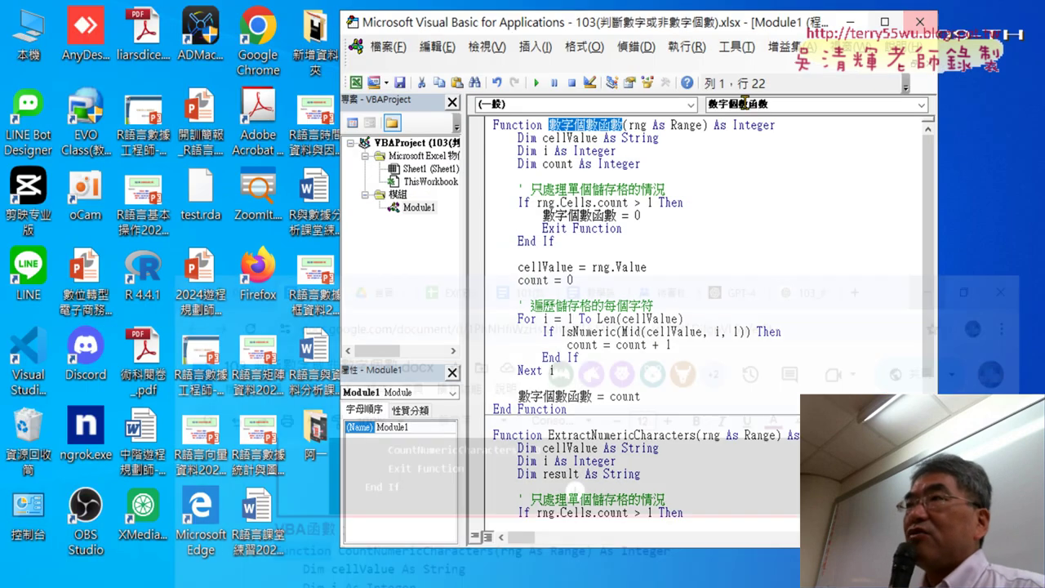
Step: Back in Excel, inspect B2's existing formula and delete it
{"action": "key", "text": "alt+F11"}
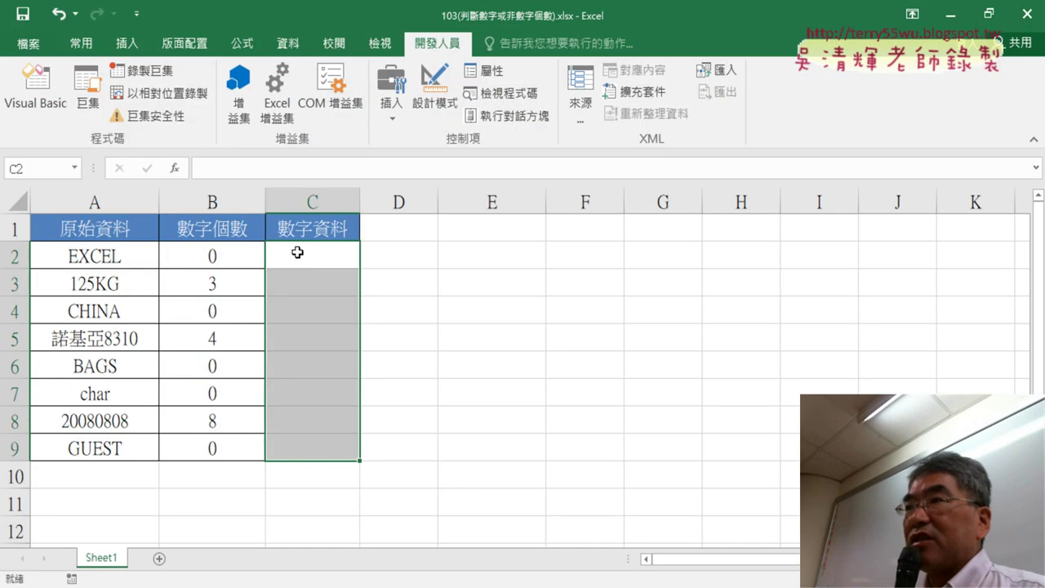
{"action": "left_click", "coordinate": [249, 255]}
{"action": "left_click", "coordinate": [219, 168]}
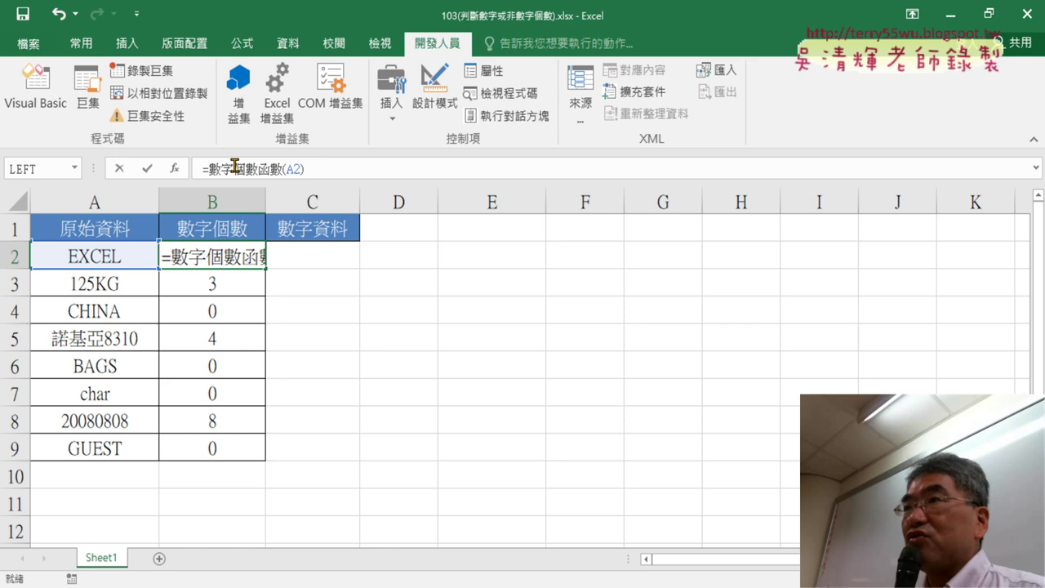
{"action": "left_click", "coordinate": [174, 169]}
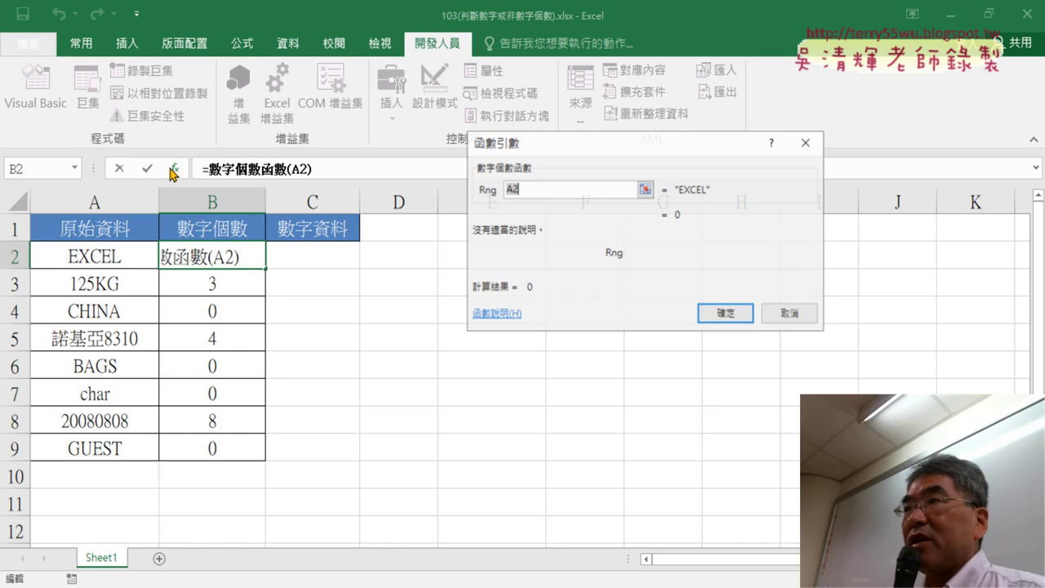
{"action": "left_click", "coordinate": [790, 313]}
{"action": "key", "text": "Delete"}
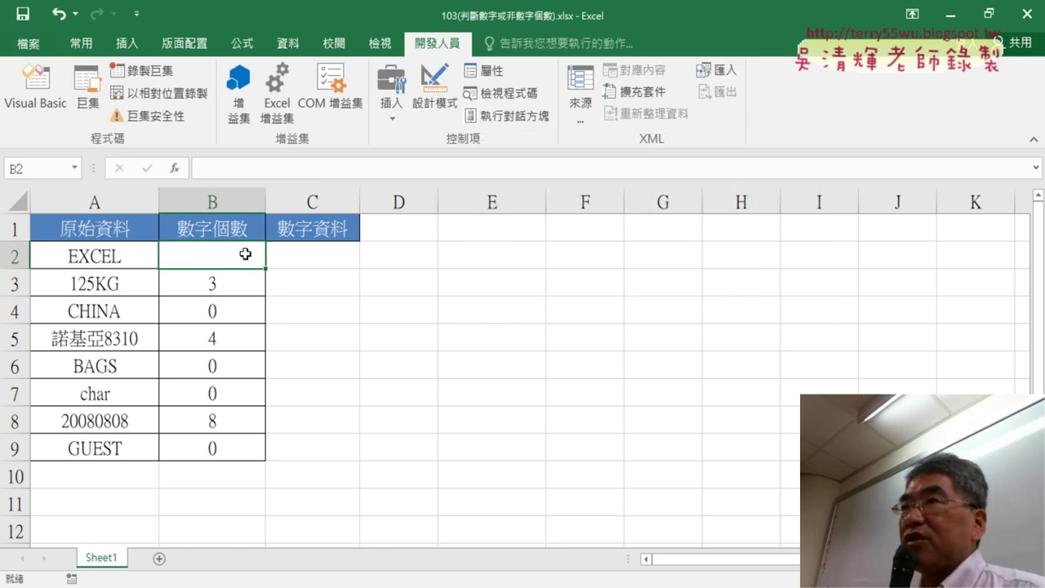
Step: Enter =數字個數函數(A2) in B2 and fill it to B9, giving 0, 3, 0, 4, 0, 0, 8, 0
{"action": "left_click", "coordinate": [174, 169]}
{"action": "left_click", "coordinate": [652, 154]}
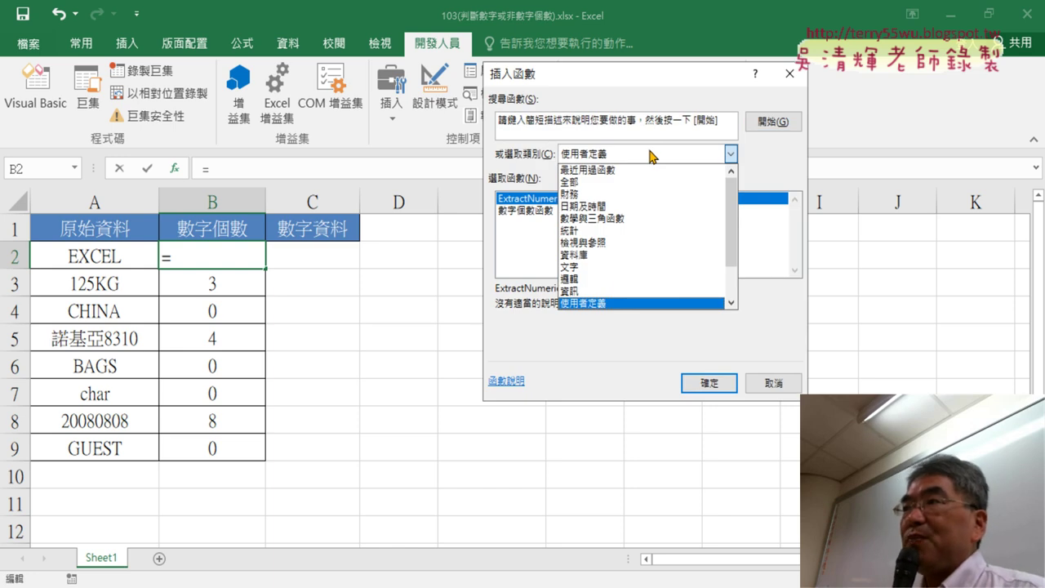
{"action": "left_click", "coordinate": [594, 303]}
{"action": "left_click", "coordinate": [546, 210]}
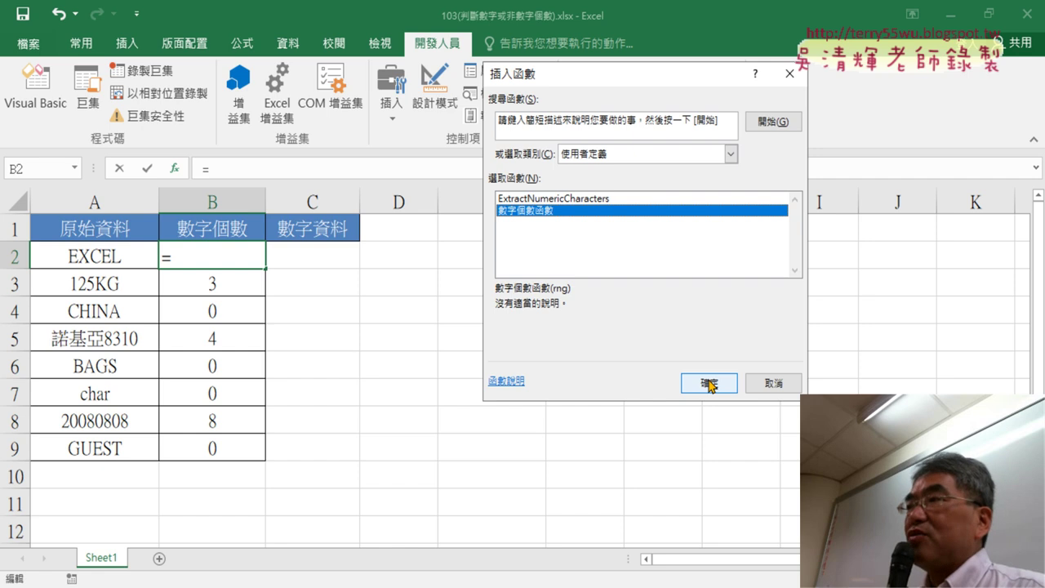
{"action": "left_click", "coordinate": [708, 384]}
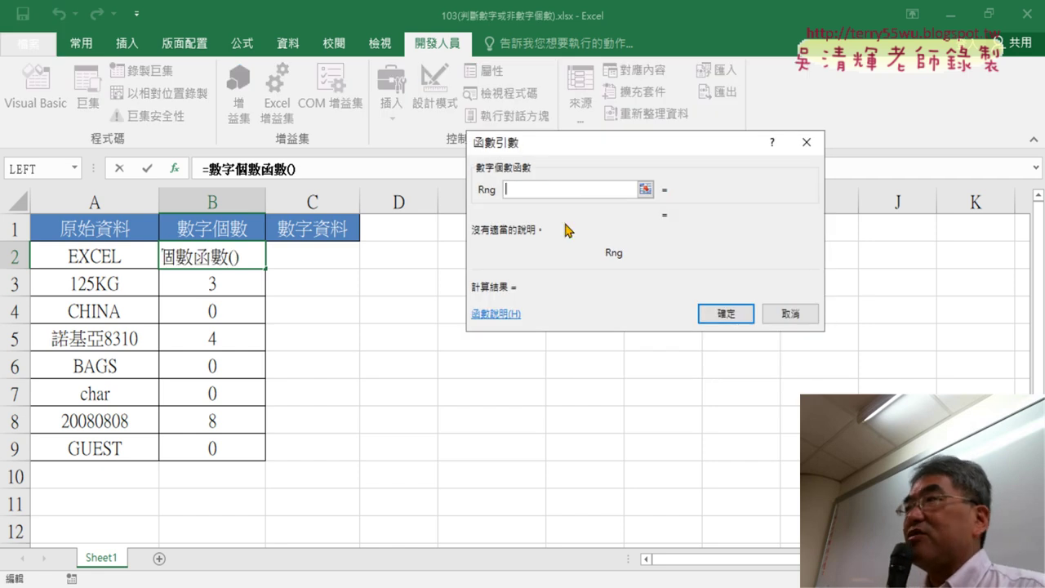
{"action": "left_click", "coordinate": [114, 258]}
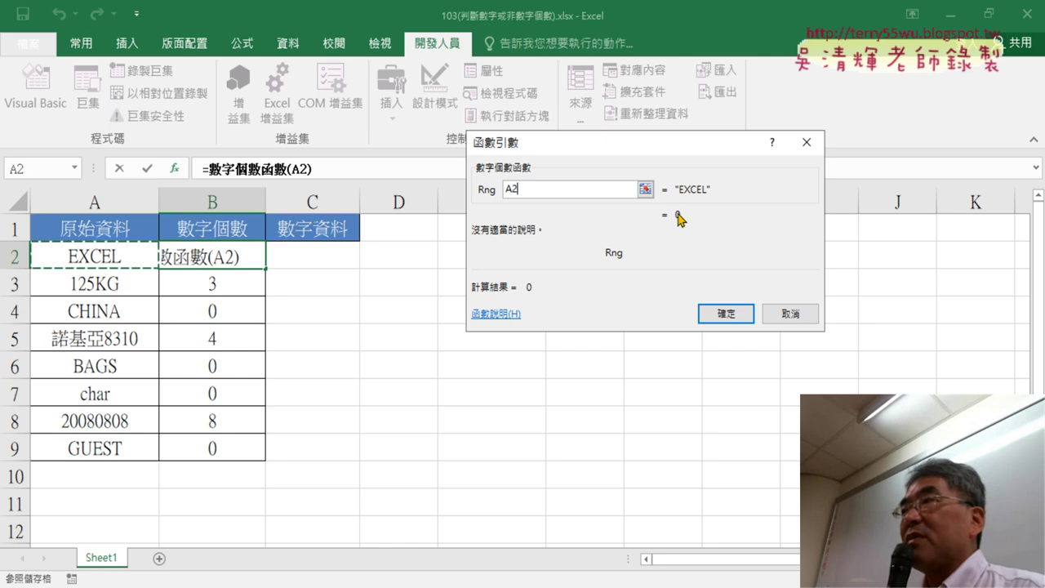
{"action": "left_click", "coordinate": [726, 313]}
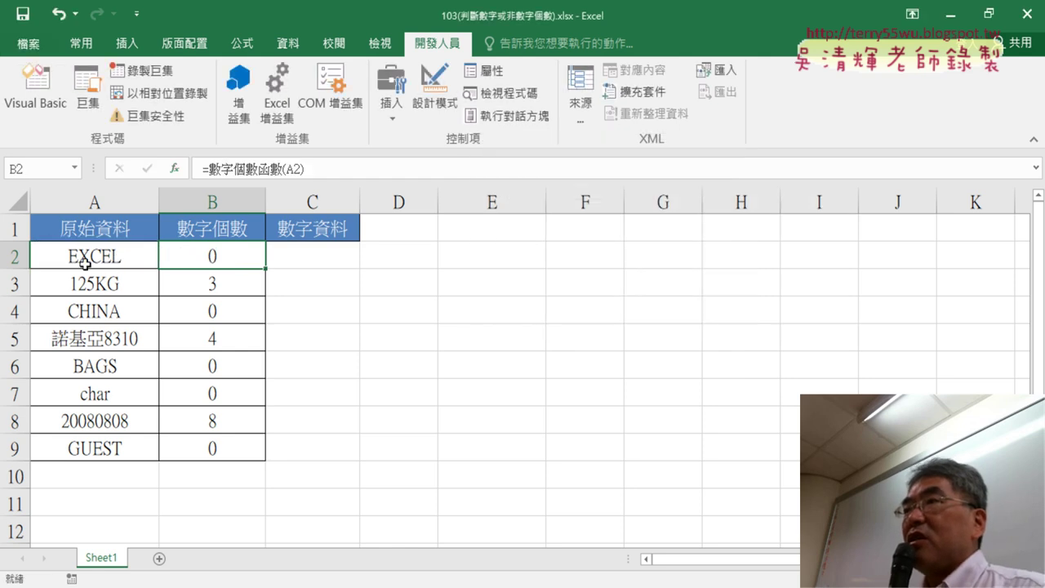
{"action": "left_click_drag", "start_coordinate": [266, 267], "coordinate": [268, 459]}
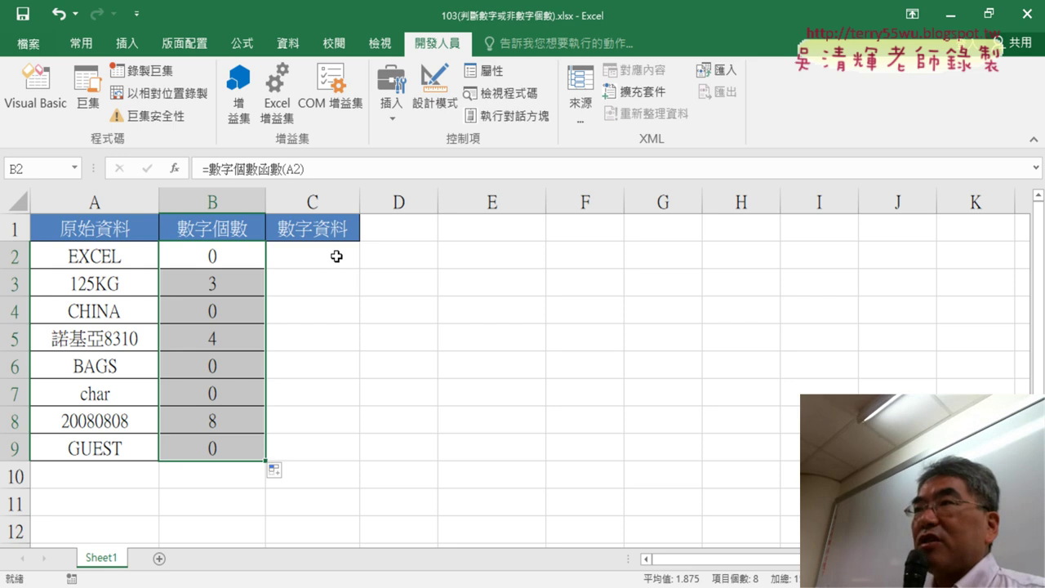
{"action": "left_click", "coordinate": [216, 255]}
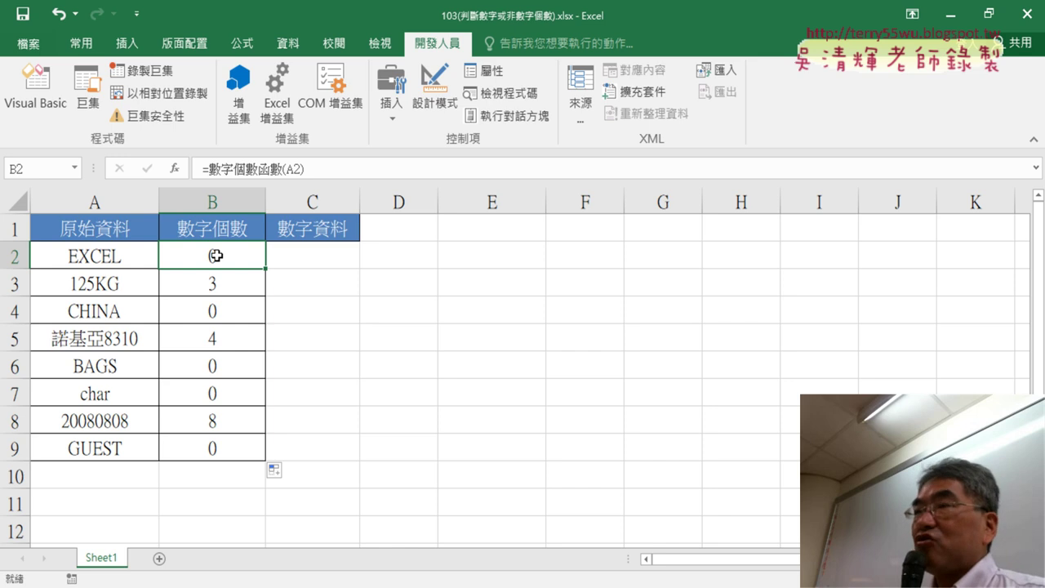
{"action": "left_click", "coordinate": [322, 256]}
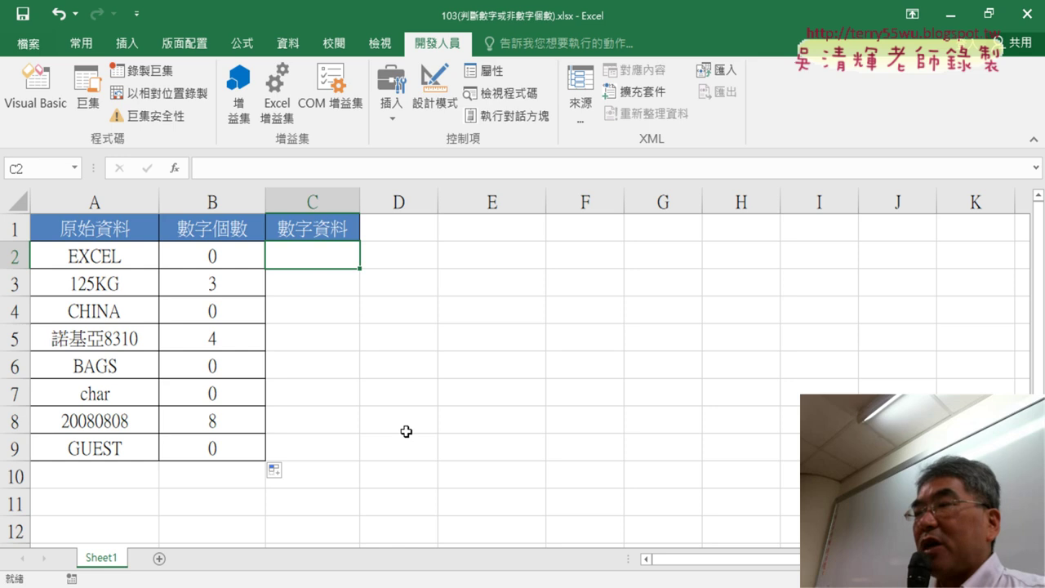
Step: In the Google Doc, highlight parts of the ExtractNumbers question, such as 取出 and 字元型態為
{"action": "key", "text": "alt+Tab"}
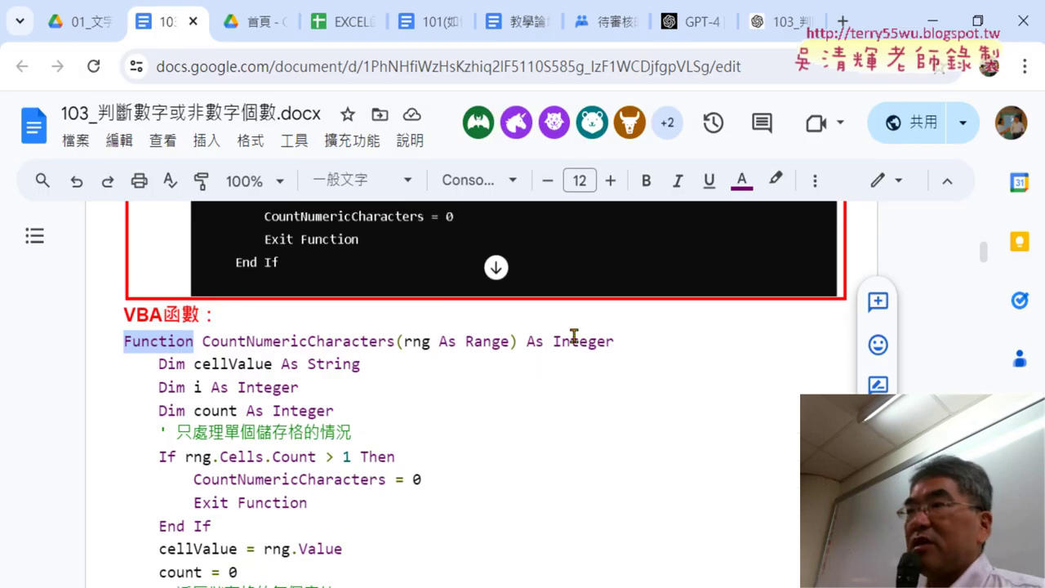
{"action": "scroll", "coordinate": [556, 378], "scroll_direction": "down", "scroll_amount": 4}
{"action": "scroll", "coordinate": [658, 390], "scroll_direction": "down", "scroll_amount": 2}
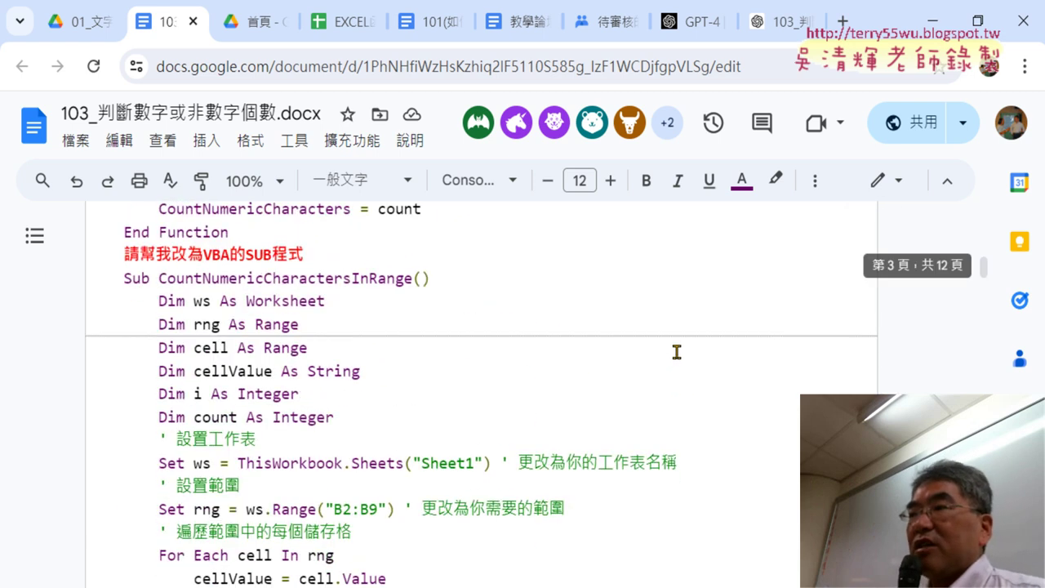
{"action": "scroll", "coordinate": [676, 352], "scroll_direction": "down", "scroll_amount": 4}
{"action": "scroll", "coordinate": [658, 354], "scroll_direction": "down", "scroll_amount": 3}
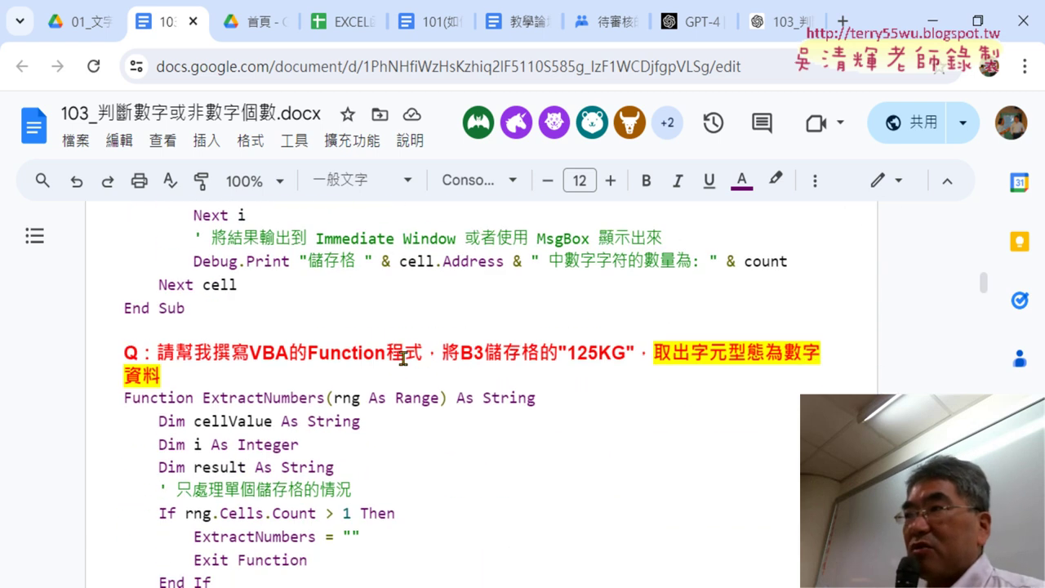
{"action": "left_click_drag", "start_coordinate": [160, 353], "coordinate": [460, 352]}
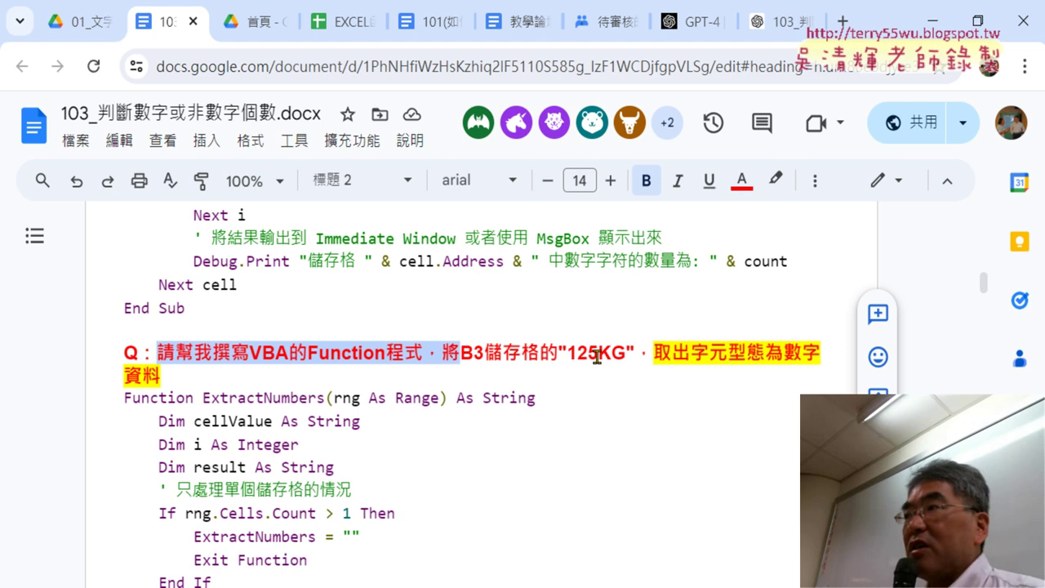
{"action": "left_click", "coordinate": [668, 352]}
{"action": "mouse_move", "coordinate": [655, 353]}
{"action": "left_mouse_down"}
{"action": "mouse_move", "coordinate": [794, 358]}
{"action": "mouse_move", "coordinate": [804, 368]}
{"action": "left_mouse_up"}
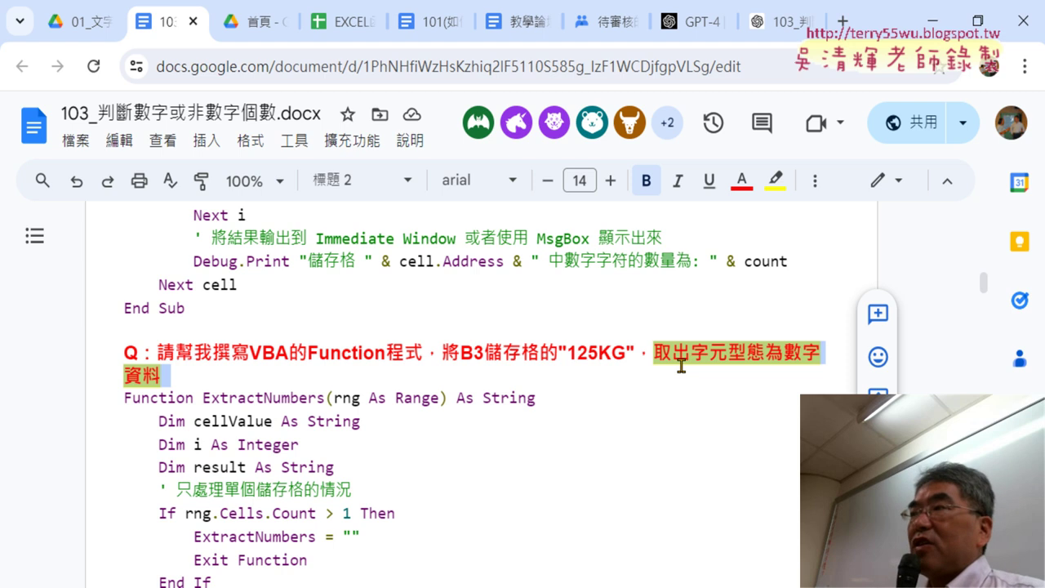
{"action": "left_click_drag", "start_coordinate": [653, 352], "coordinate": [687, 353]}
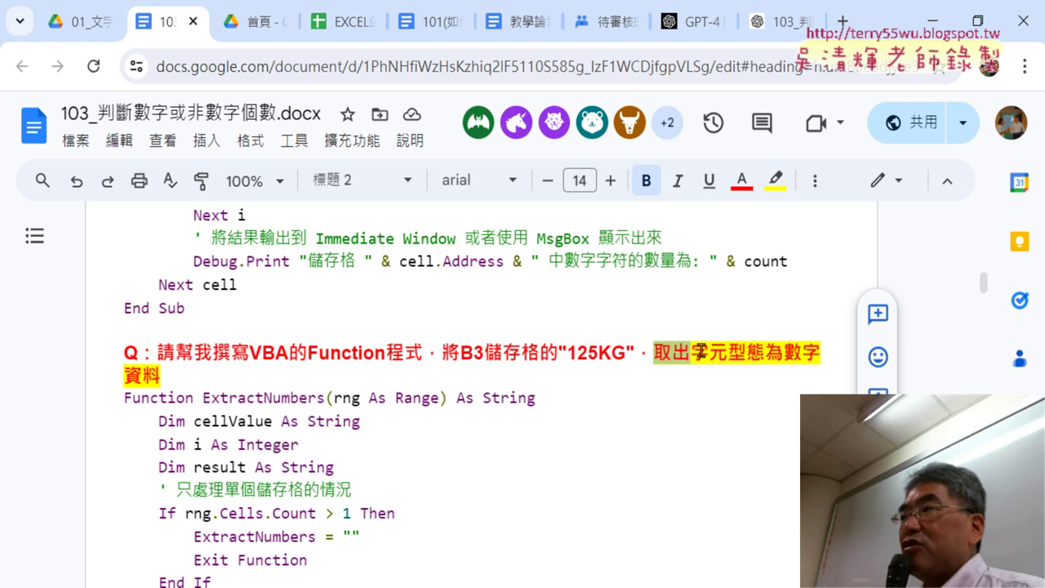
{"action": "left_click", "coordinate": [709, 352]}
{"action": "left_click_drag", "start_coordinate": [691, 352], "coordinate": [779, 353]}
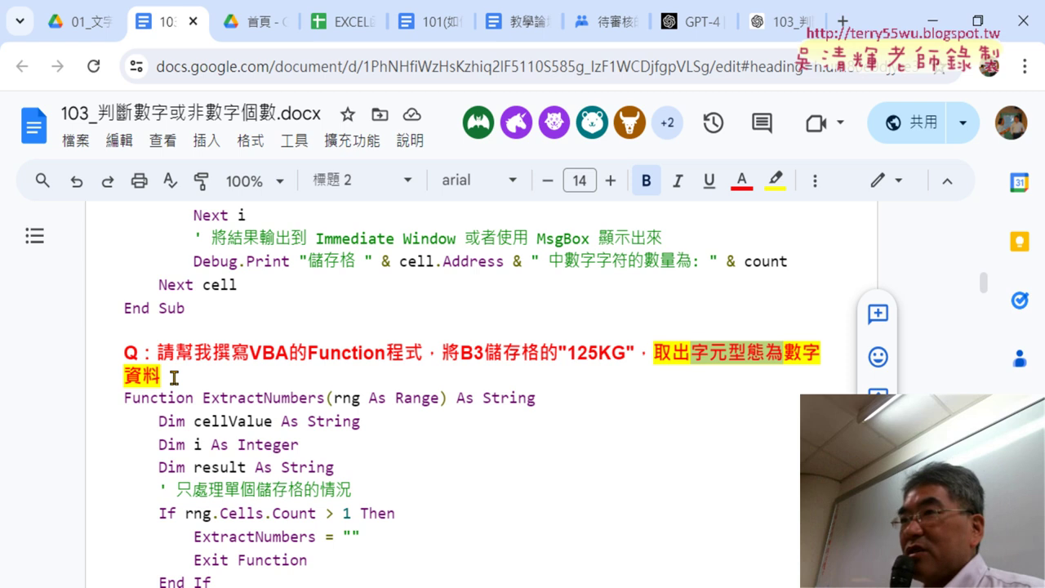
{"action": "left_click_drag", "start_coordinate": [160, 376], "coordinate": [127, 374]}
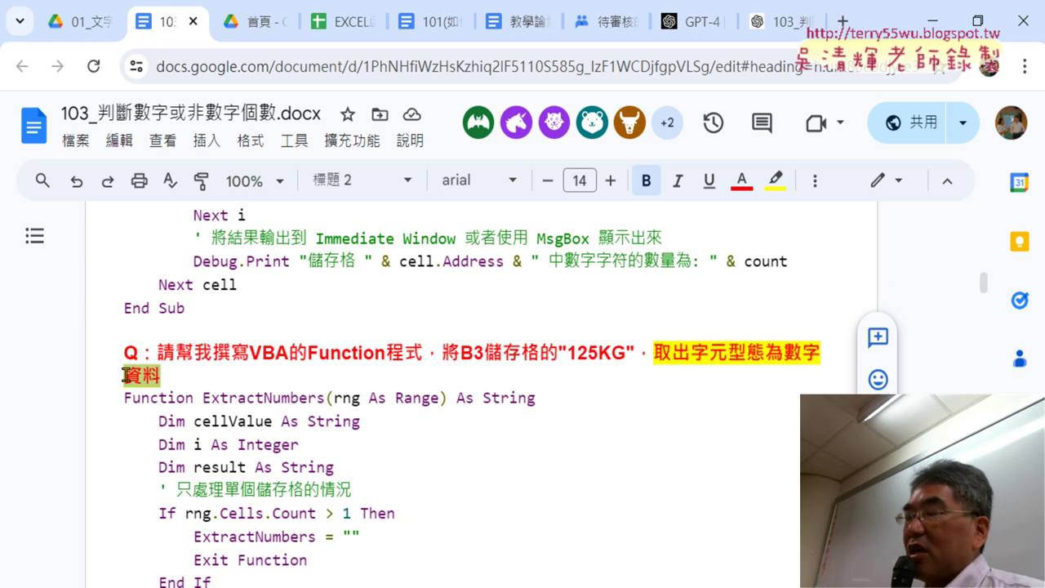
{"action": "left_click_drag", "start_coordinate": [653, 352], "coordinate": [690, 352]}
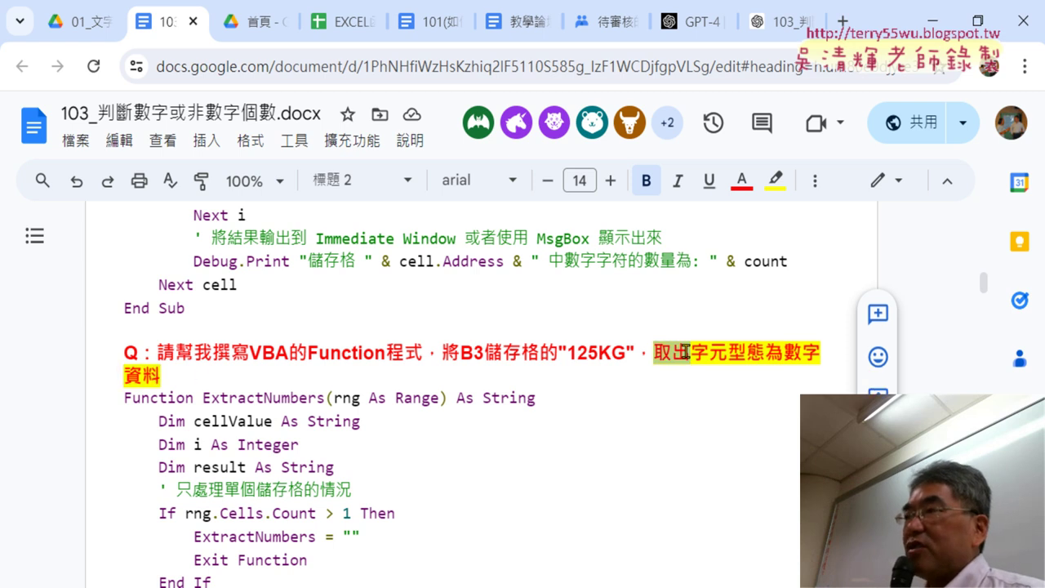
{"action": "left_click_drag", "start_coordinate": [126, 377], "coordinate": [217, 375]}
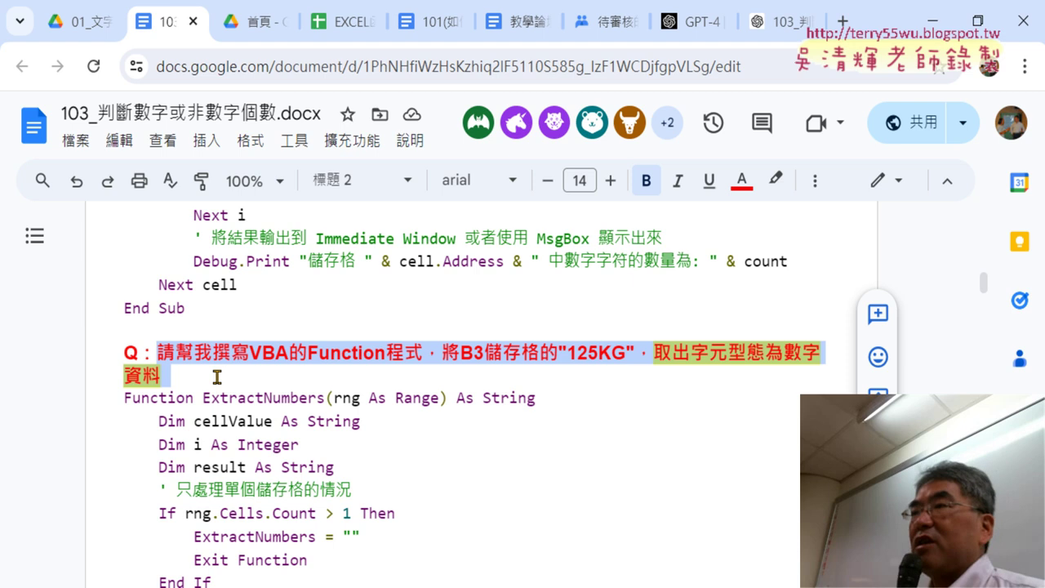
Step: Select the whole ExtractNumbers function code for copying
{"action": "scroll", "coordinate": [245, 388], "scroll_direction": "down", "scroll_amount": 3}
{"action": "scroll", "coordinate": [261, 378], "scroll_direction": "up", "scroll_amount": 2}
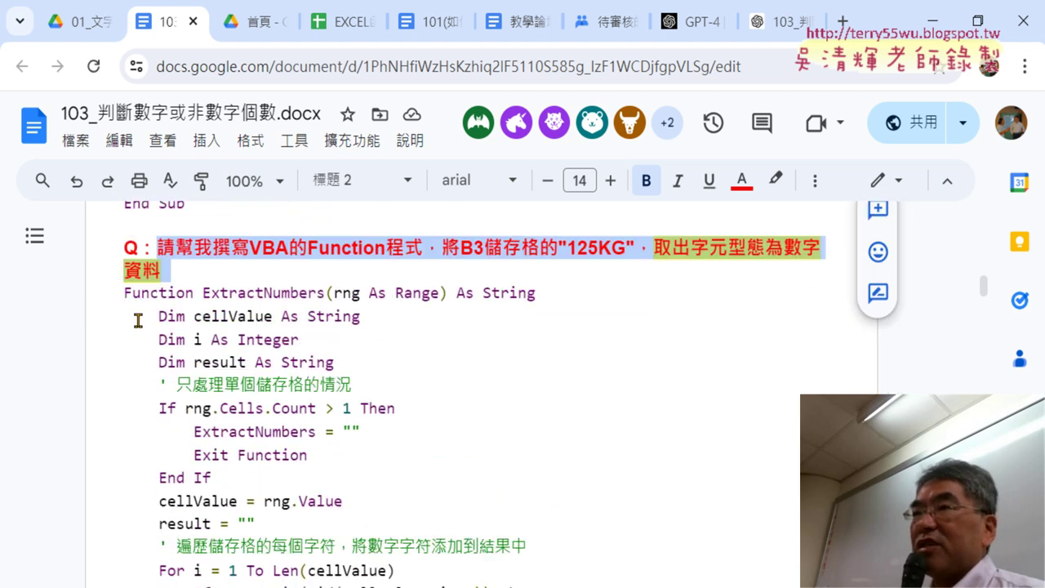
{"action": "left_click", "coordinate": [127, 295]}
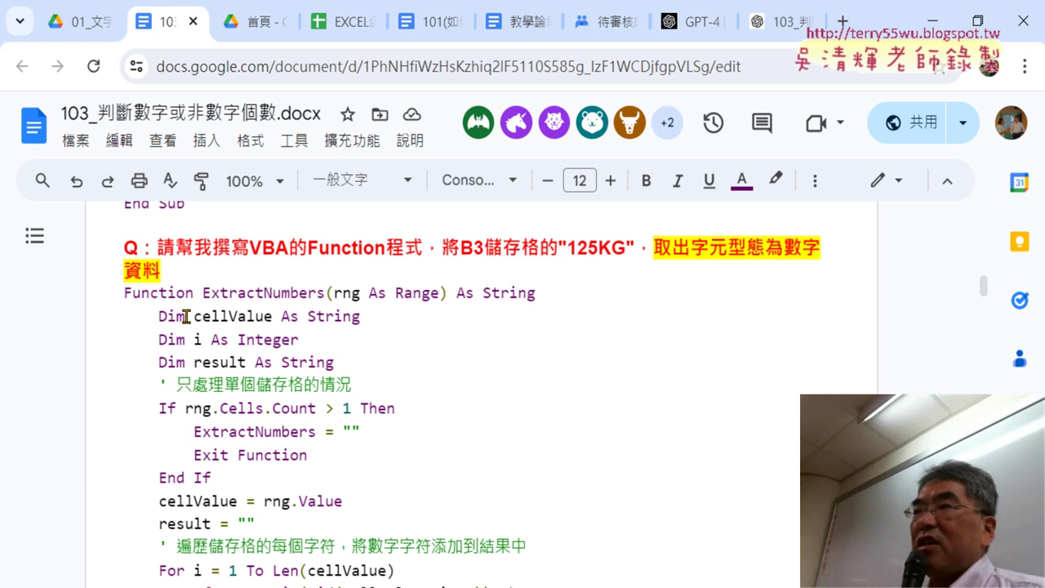
{"action": "scroll", "coordinate": [237, 367], "scroll_direction": "down", "scroll_amount": 4}
{"action": "scroll", "coordinate": [250, 416], "scroll_direction": "up", "scroll_amount": 1}
{"action": "scroll", "coordinate": [249, 408], "scroll_direction": "down", "scroll_amount": 1}
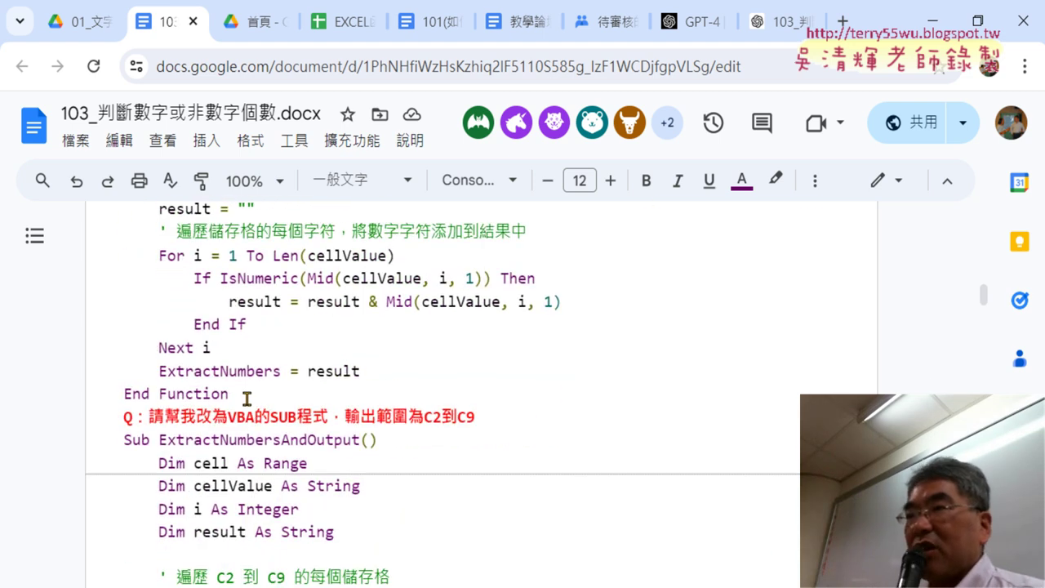
{"action": "left_click", "coordinate": [279, 395], "text": "shift"}
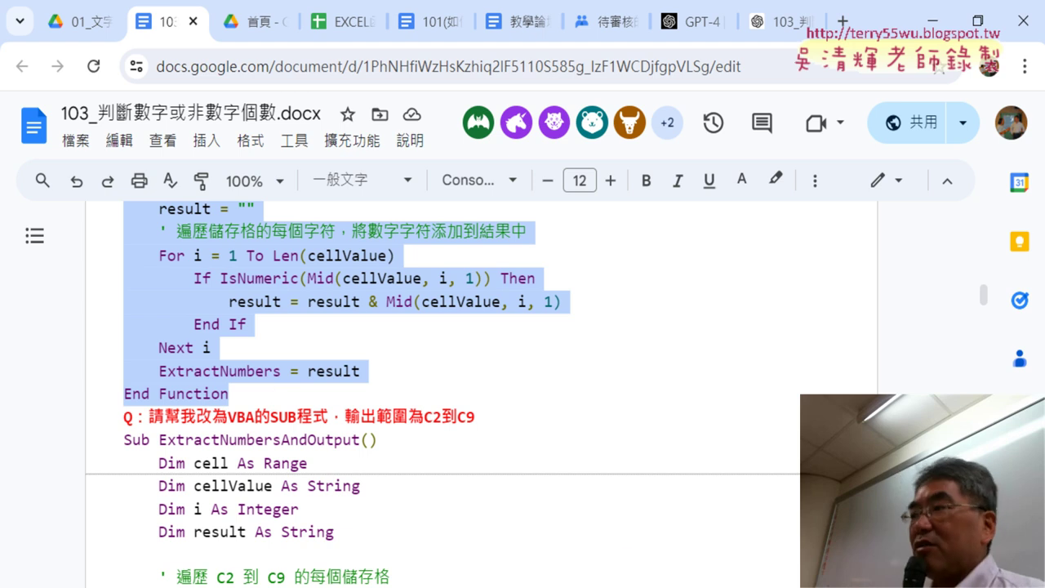
Step: Replace ExtractNumericCharacters in Module1 with the pasted ExtractNumbers code, then close the VBA editor
{"action": "key", "text": "alt+Tab"}
{"action": "scroll", "coordinate": [599, 420], "scroll_direction": "down", "scroll_amount": 1}
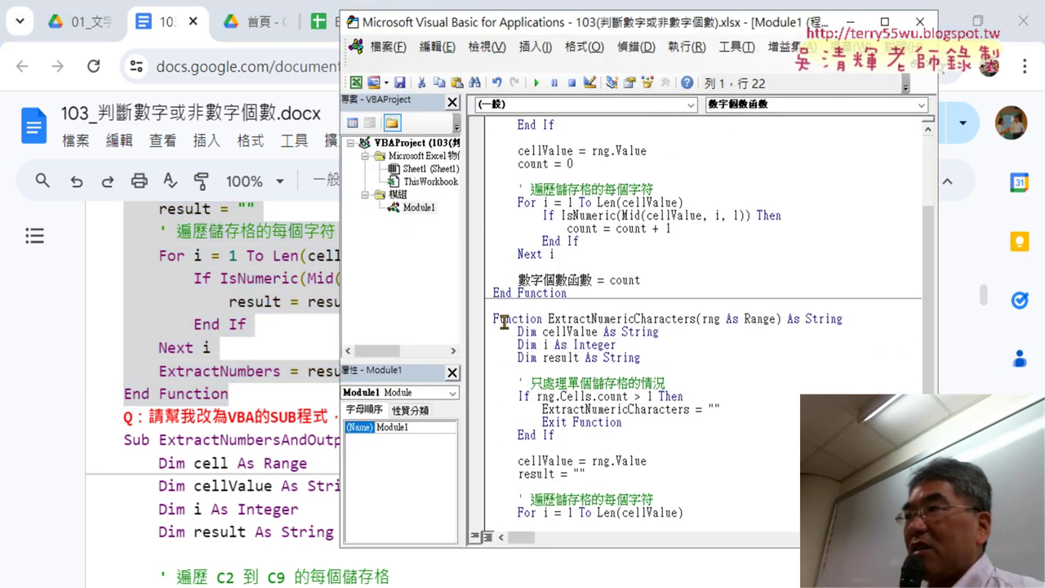
{"action": "left_click_drag", "start_coordinate": [495, 319], "coordinate": [495, 500]}
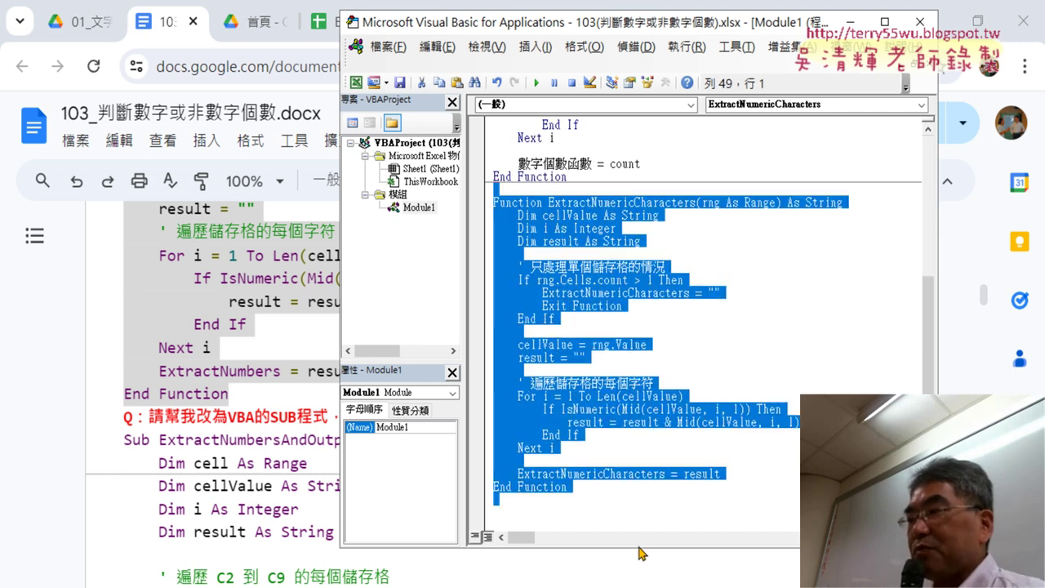
{"action": "key", "text": "Delete"}
{"action": "key", "text": "ctrl+v"}
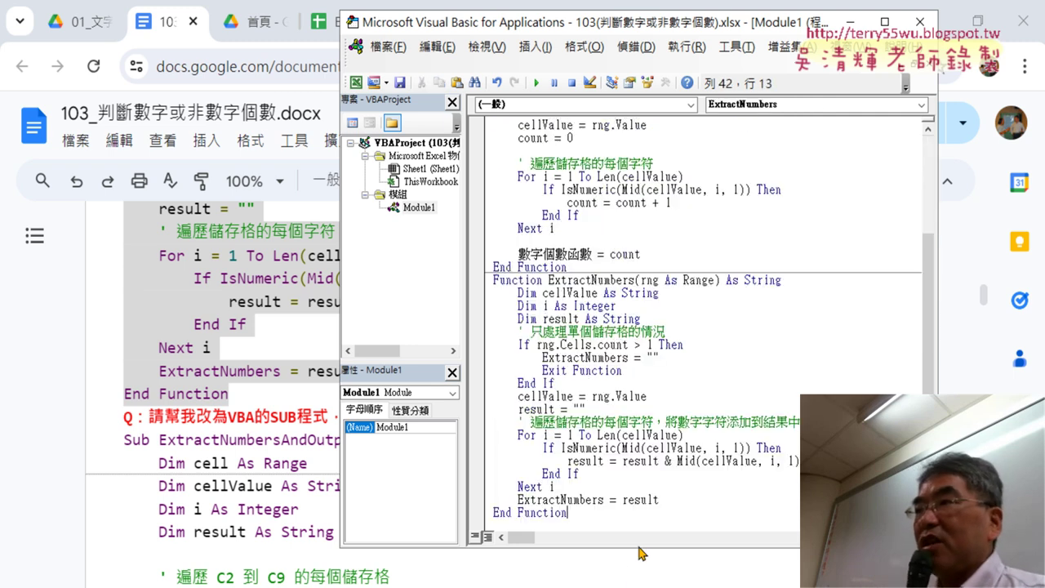
{"action": "scroll", "coordinate": [602, 281], "scroll_direction": "up", "scroll_amount": 1}
{"action": "scroll", "coordinate": [602, 281], "scroll_direction": "up", "scroll_amount": 2}
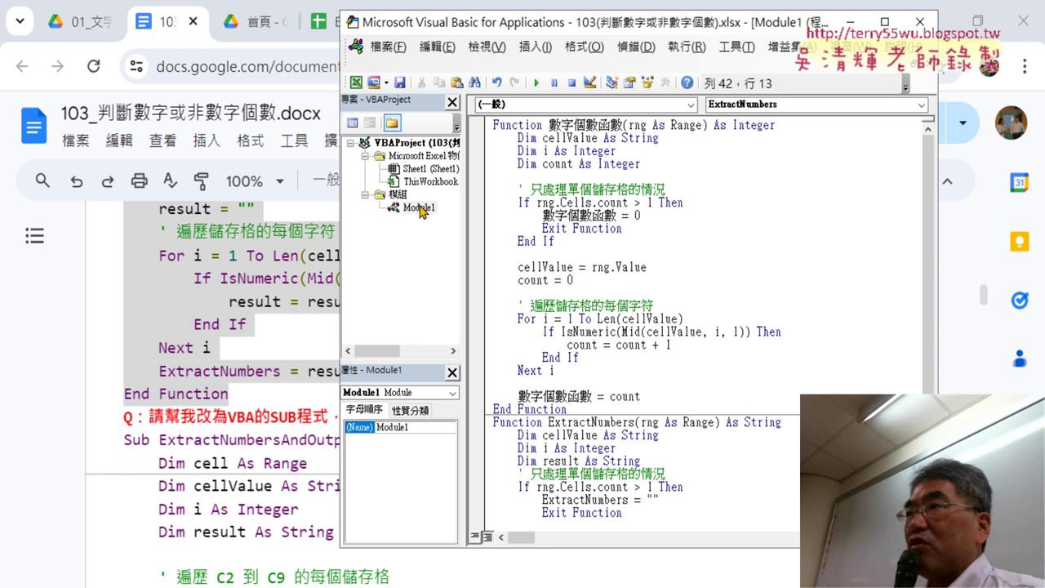
{"action": "scroll", "coordinate": [612, 308], "scroll_direction": "down", "scroll_amount": 3}
{"action": "scroll", "coordinate": [612, 310], "scroll_direction": "down", "scroll_amount": 1}
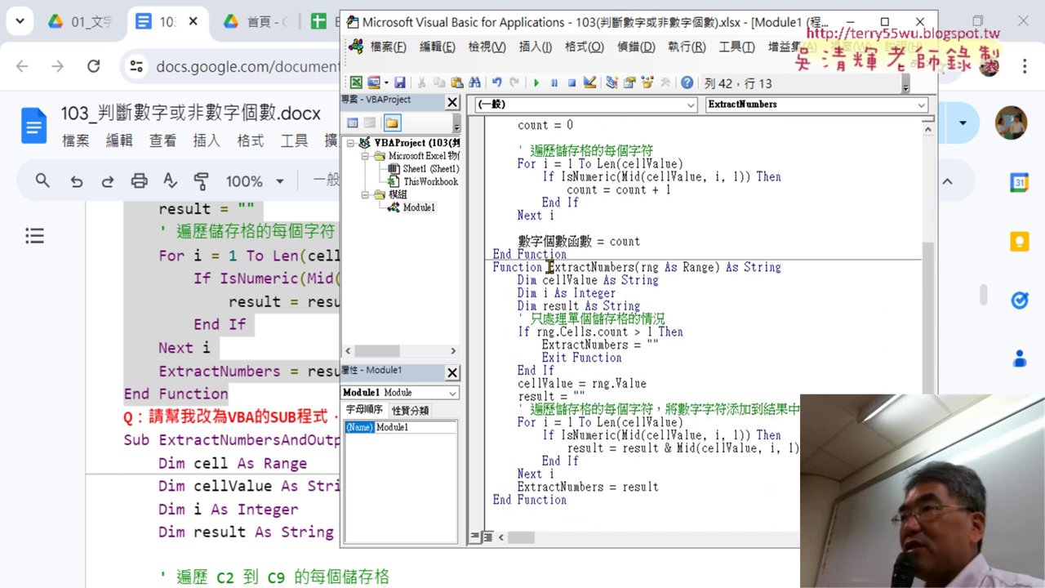
{"action": "left_click_drag", "start_coordinate": [550, 267], "coordinate": [631, 267]}
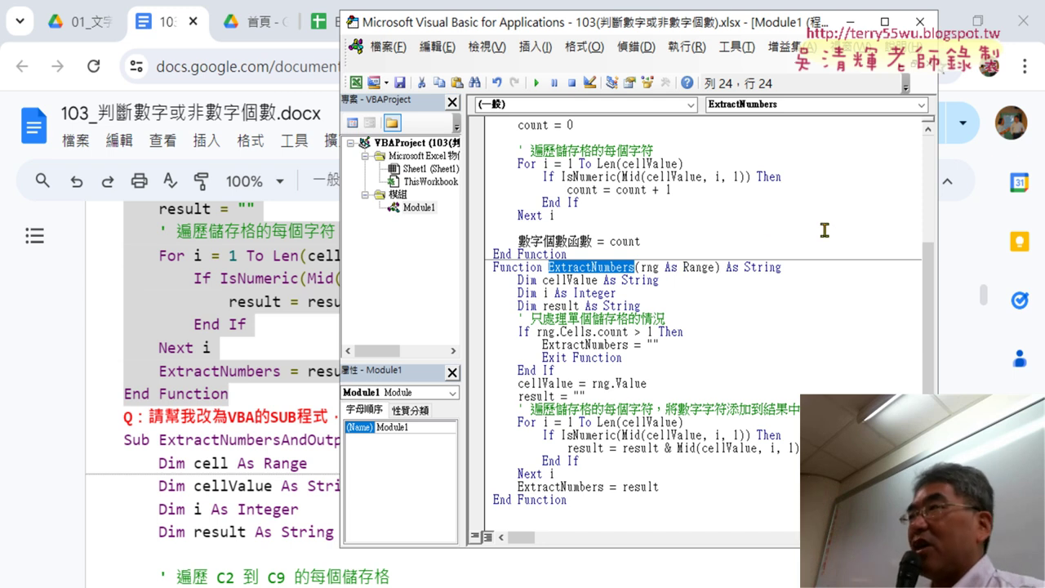
{"action": "left_click", "coordinate": [927, 17]}
{"action": "left_click", "coordinate": [946, 12]}
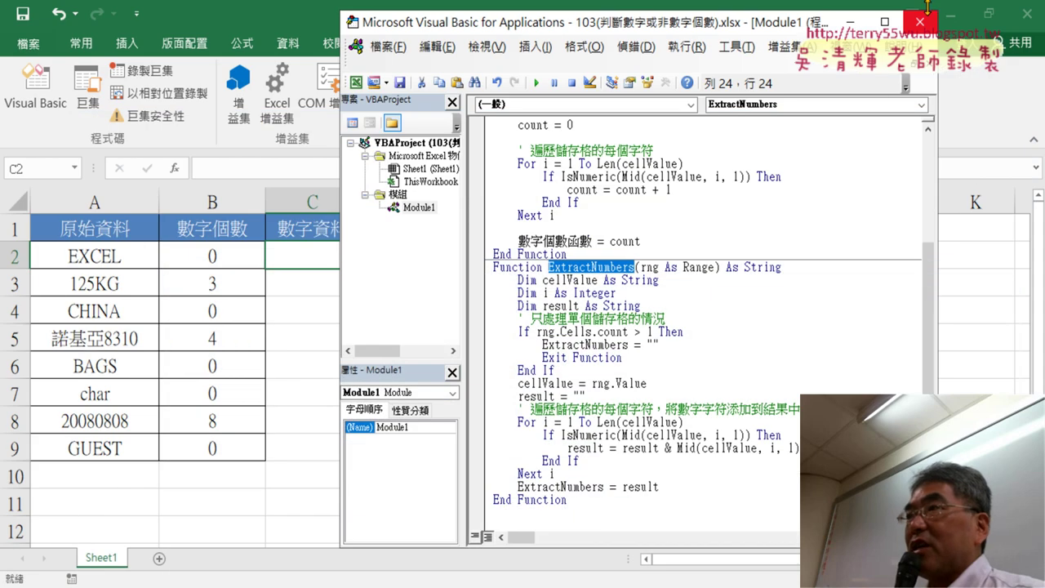
Step: Insert the user-defined ExtractNumbers function in C2 with Rng A2, giving =ExtractNumbers(A2)
{"action": "left_click", "coordinate": [294, 260]}
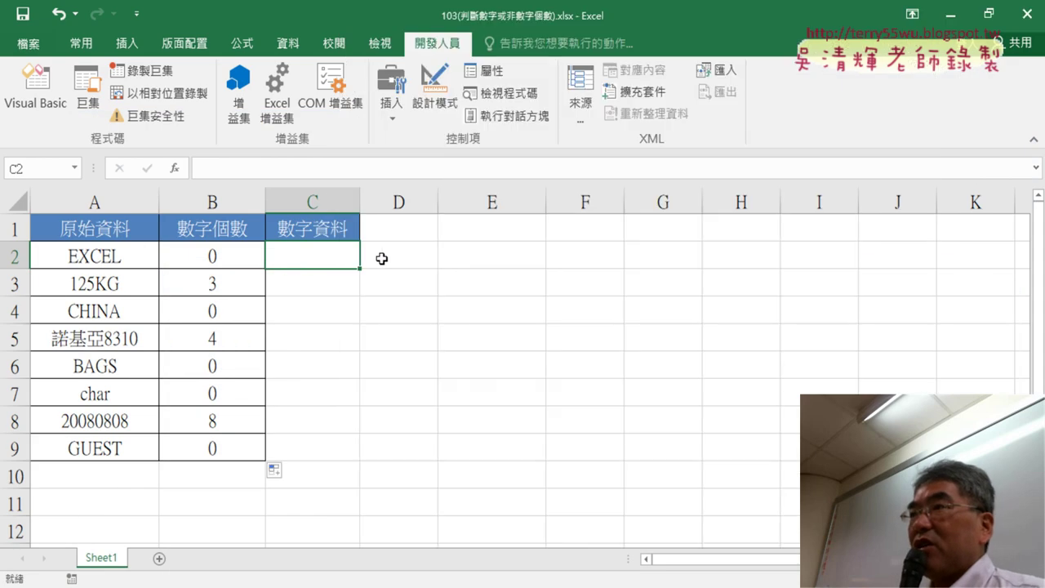
{"action": "left_click", "coordinate": [177, 168]}
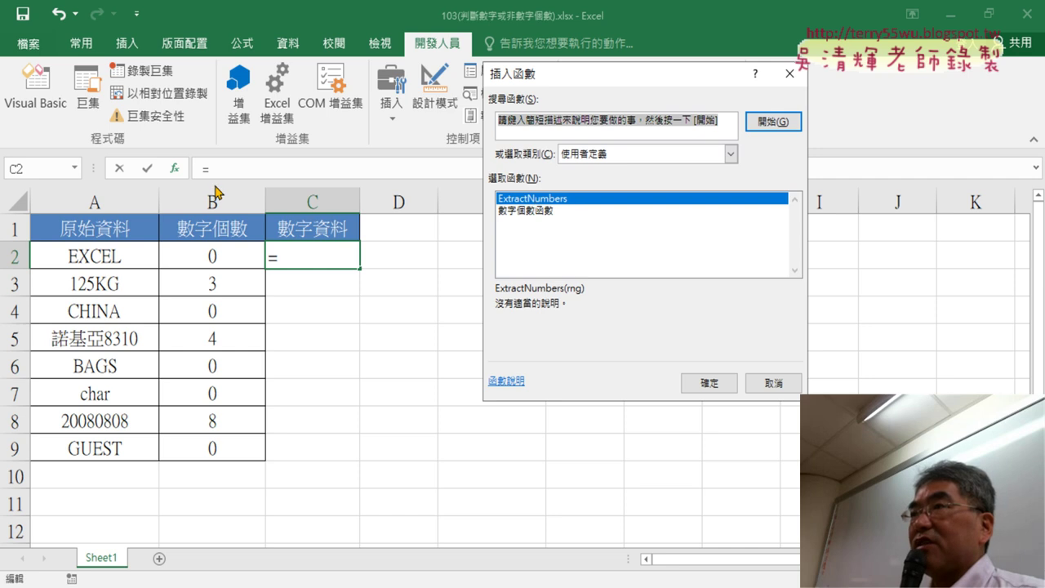
{"action": "left_click", "coordinate": [615, 156]}
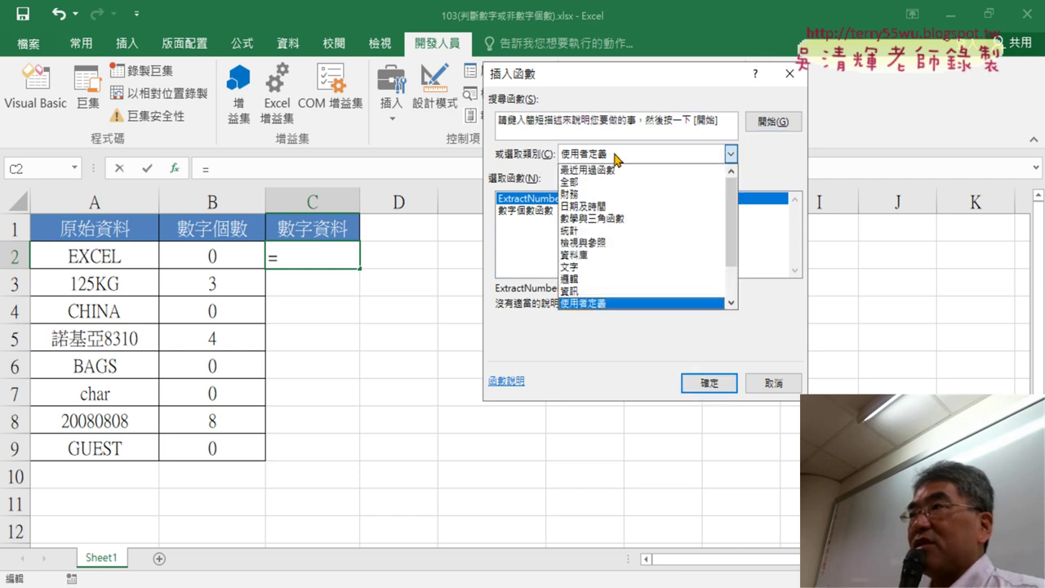
{"action": "left_click", "coordinate": [615, 157]}
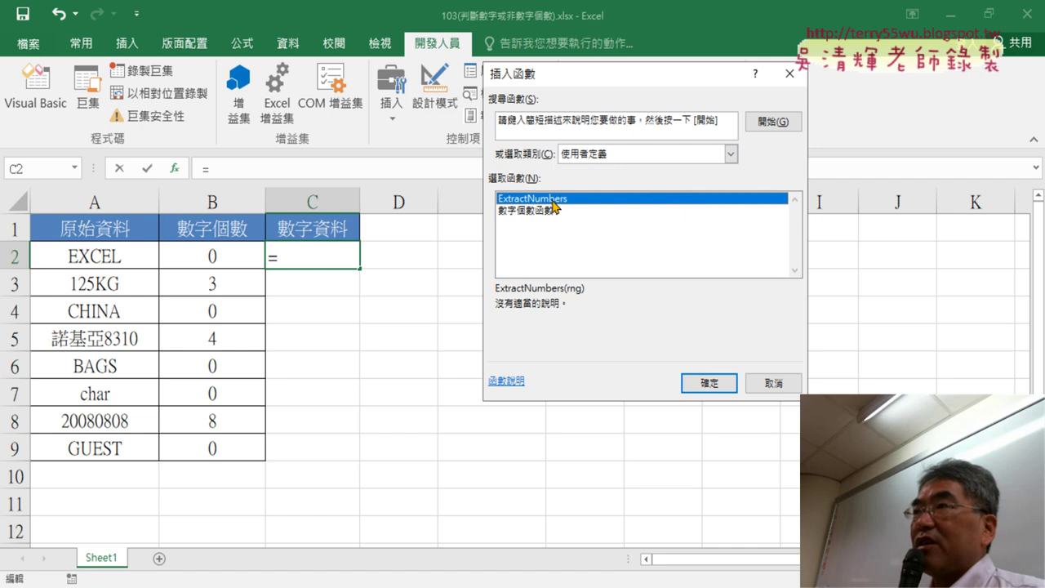
{"action": "left_click", "coordinate": [709, 383]}
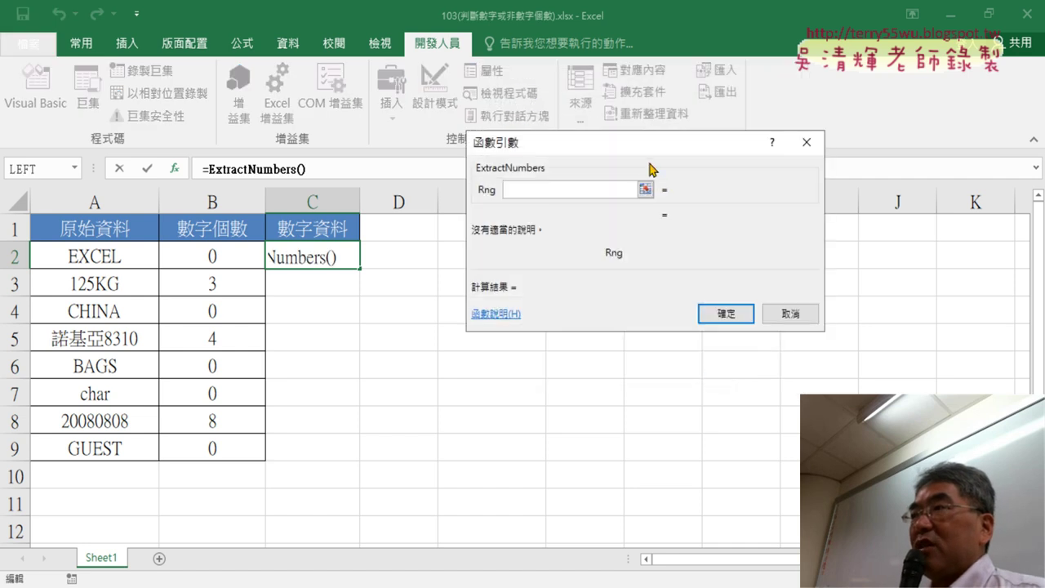
{"action": "left_click_drag", "start_coordinate": [651, 169], "coordinate": [759, 167]}
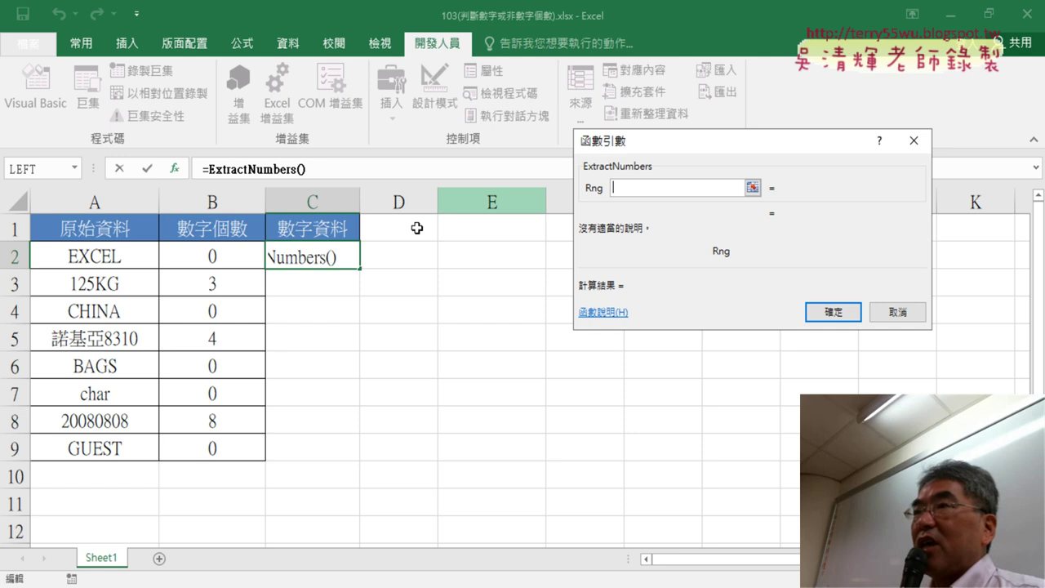
{"action": "left_click", "coordinate": [104, 256]}
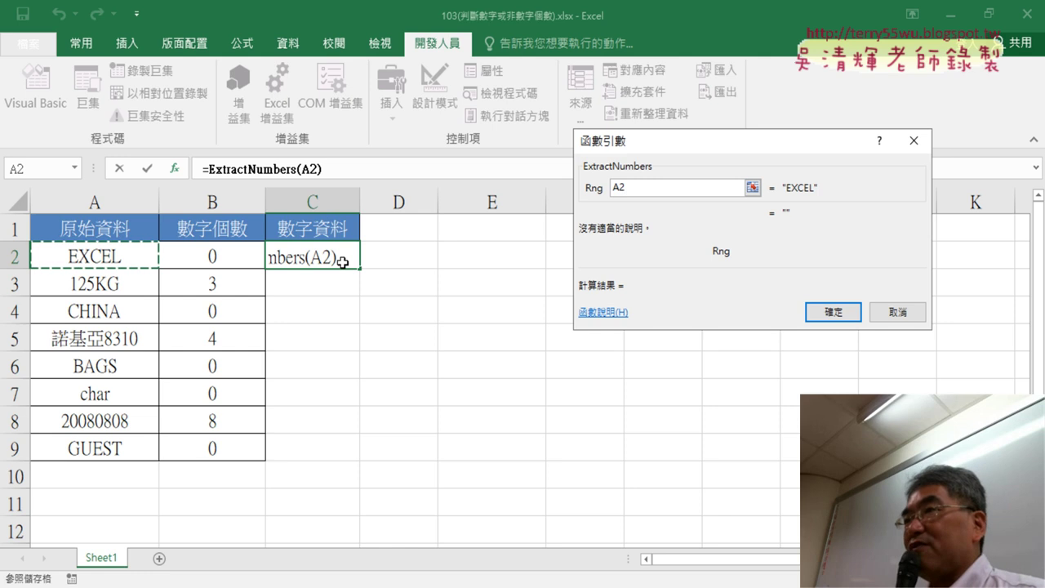
{"action": "left_click", "coordinate": [842, 317]}
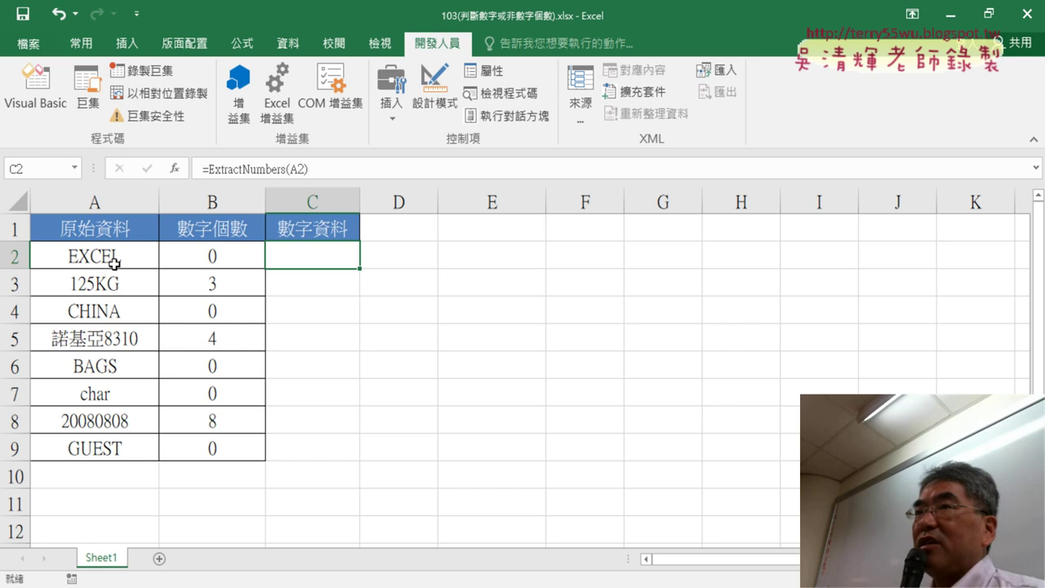
Step: Fill ExtractNumbers down to C9 (125, 8310, 20080808) and open the Visual Basic editor
{"action": "mouse_move", "coordinate": [363, 268]}
{"action": "left_mouse_down"}
{"action": "mouse_move", "coordinate": [355, 471]}
{"action": "mouse_move", "coordinate": [359, 462]}
{"action": "left_mouse_up"}
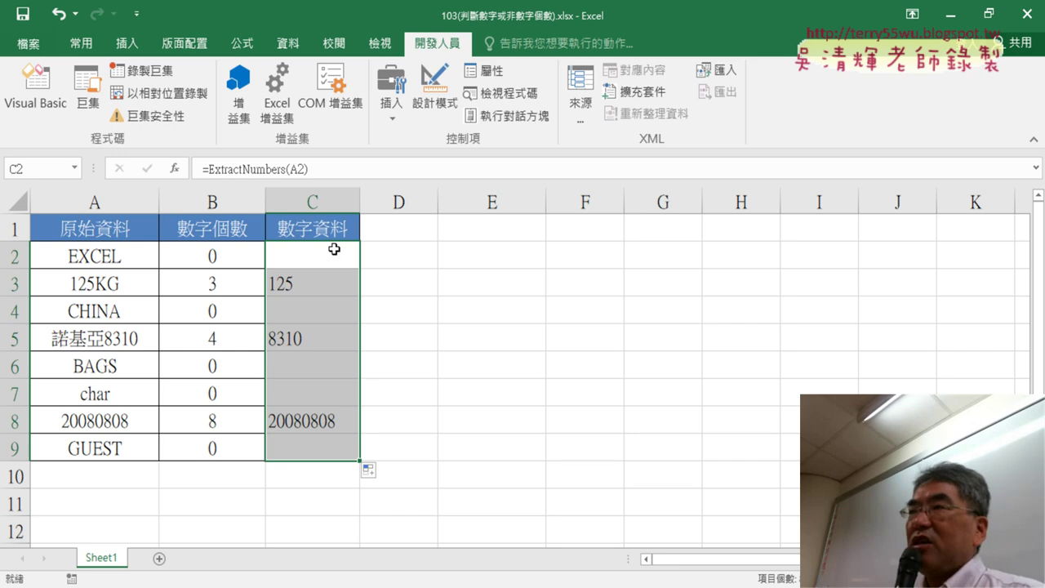
{"action": "left_click", "coordinate": [36, 85]}
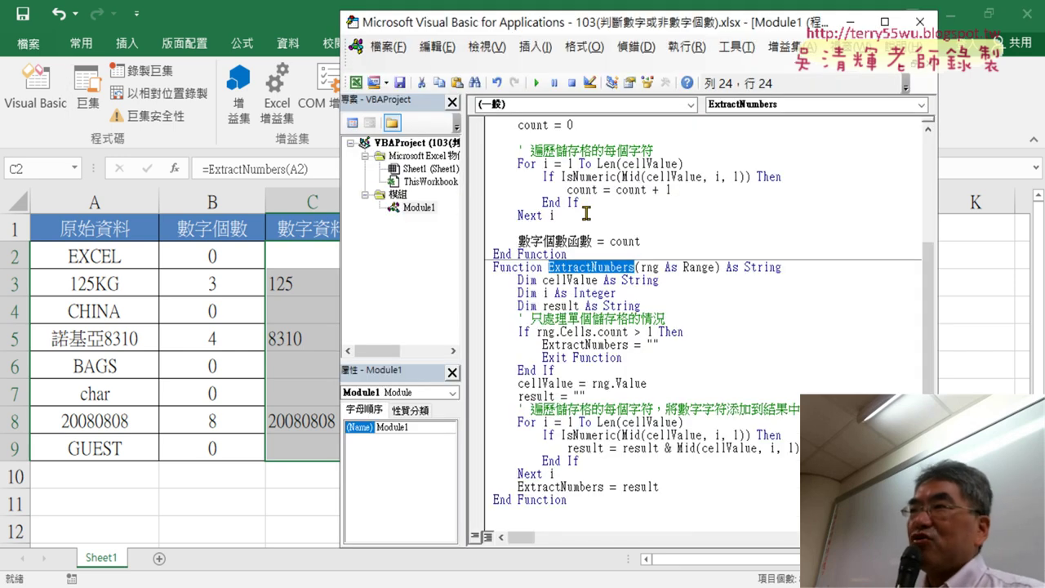
{"action": "scroll", "coordinate": [641, 302], "scroll_direction": "up", "scroll_amount": 1}
{"action": "scroll", "coordinate": [642, 303], "scroll_direction": "up", "scroll_amount": 3}
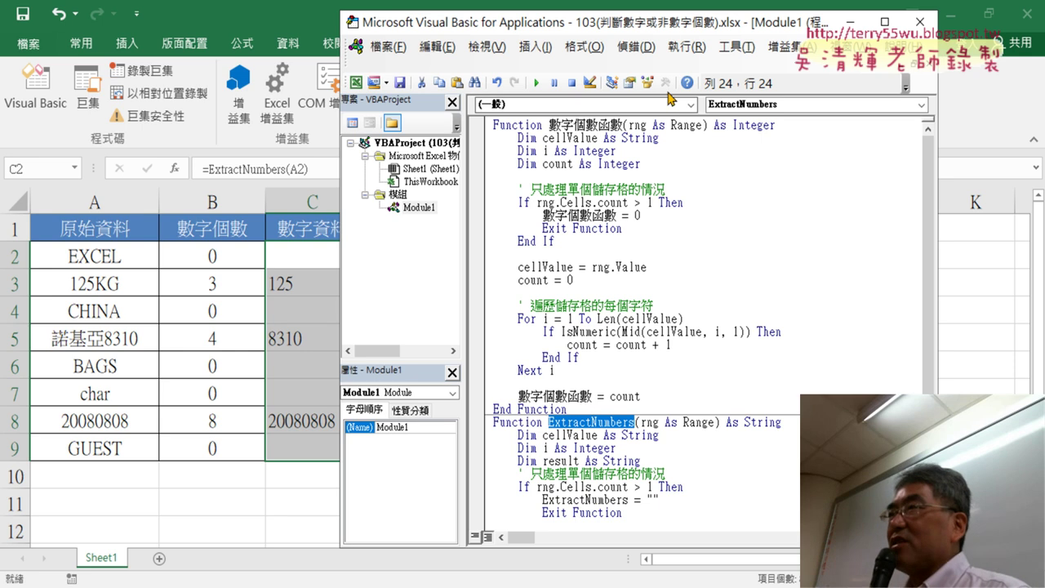
{"action": "left_click_drag", "start_coordinate": [665, 28], "coordinate": [713, 22]}
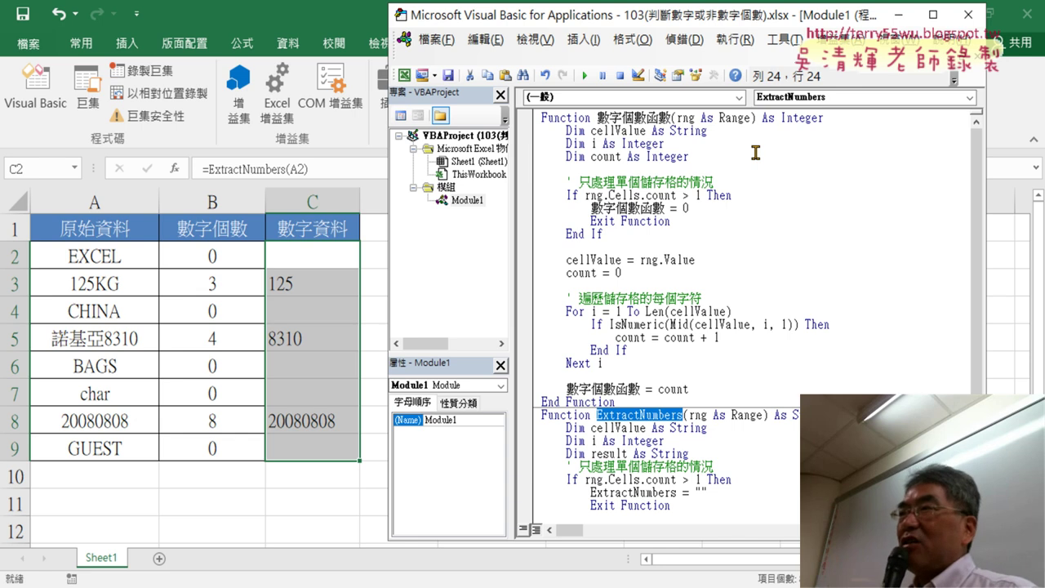
{"action": "left_click_drag", "start_coordinate": [566, 169], "coordinate": [541, 135]}
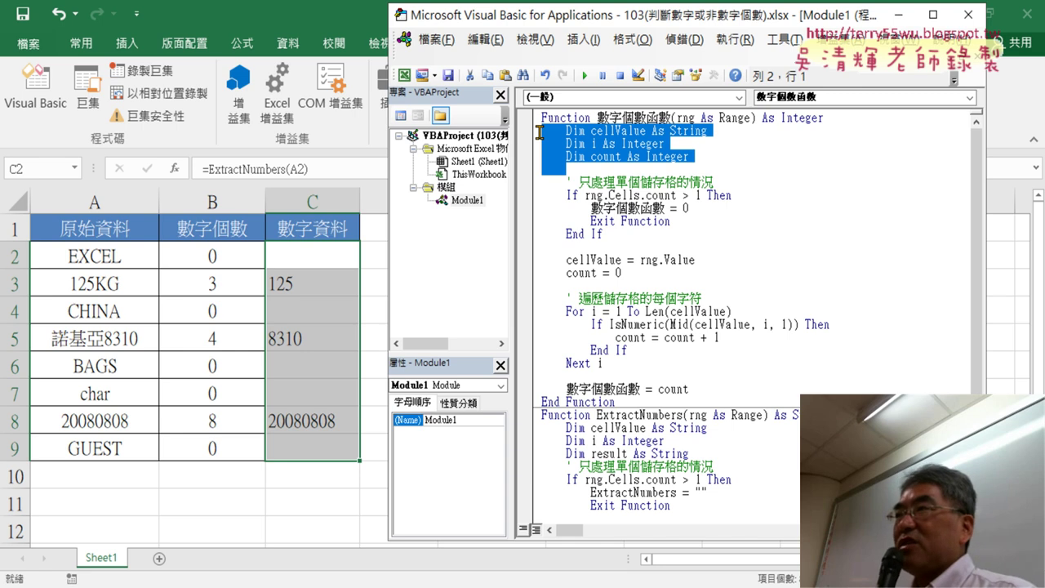
Step: Delete the three Dim lines from 數字個數函數, then select its rng parameter
{"action": "key", "text": "Delete"}
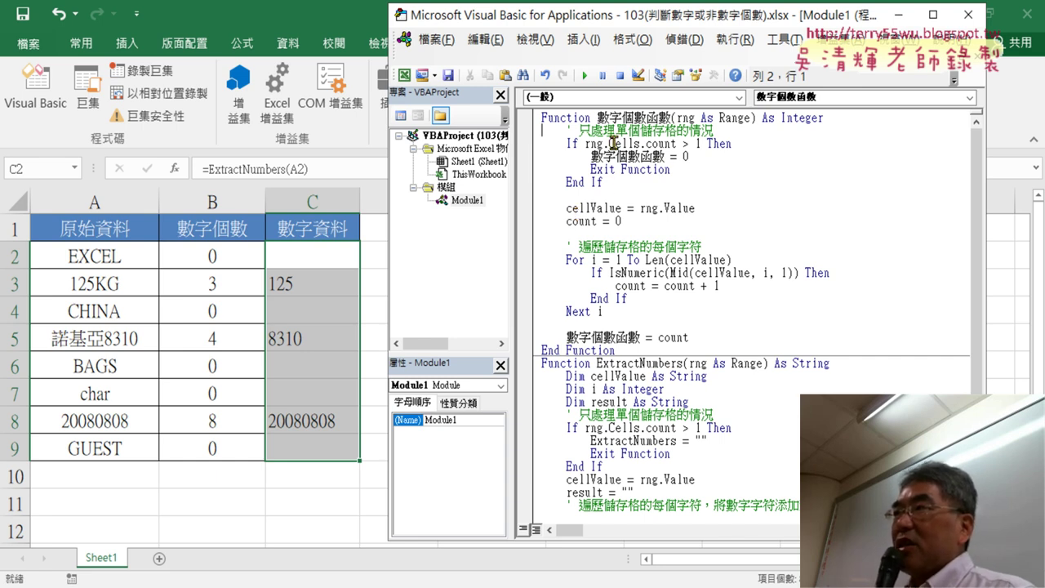
{"action": "left_click_drag", "start_coordinate": [696, 118], "coordinate": [675, 117]}
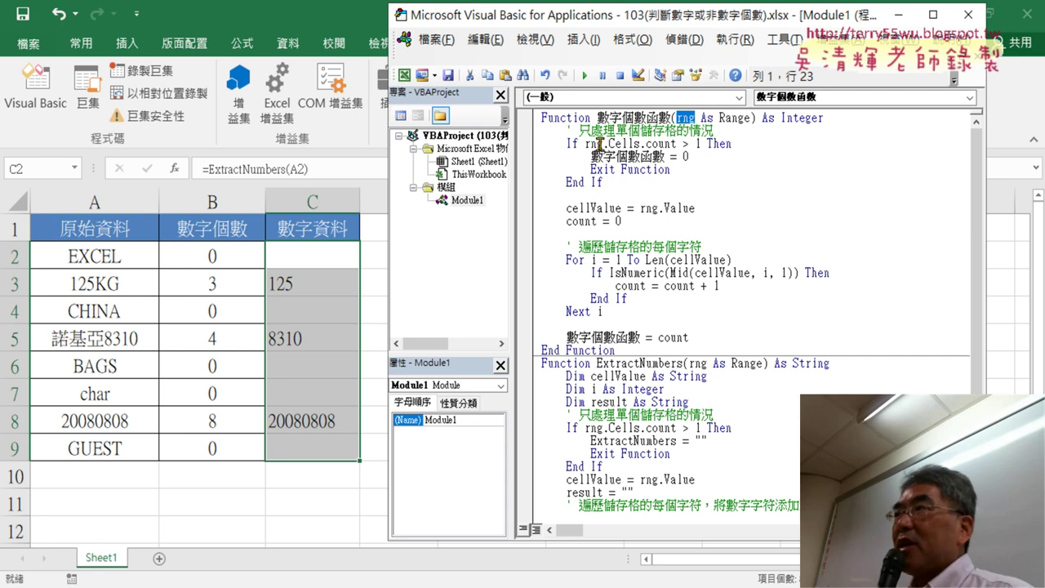
{"action": "left_click", "coordinate": [694, 144]}
{"action": "left_click_drag", "start_coordinate": [694, 144], "coordinate": [589, 144]}
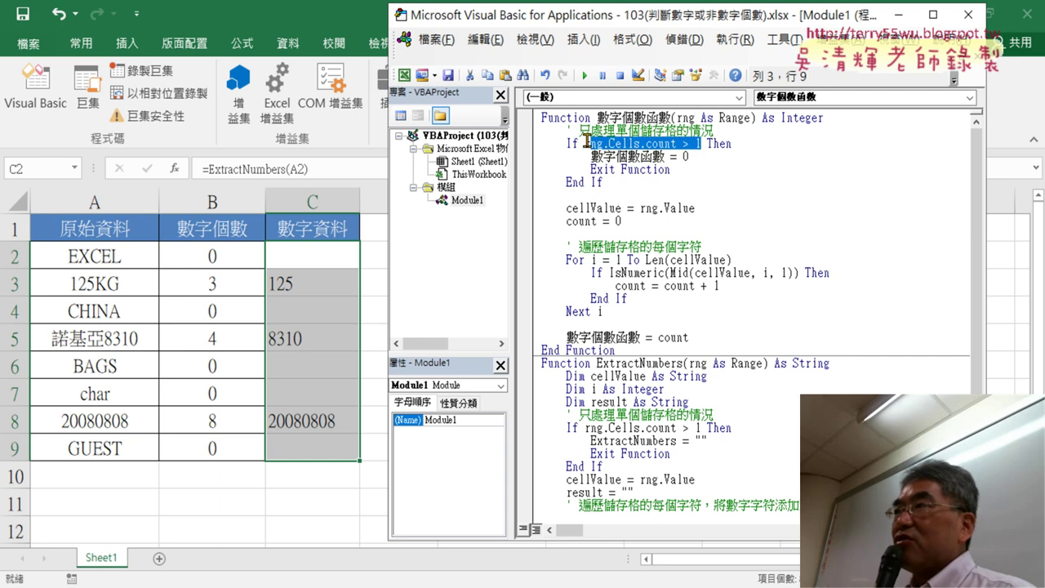
{"action": "left_click", "coordinate": [625, 144]}
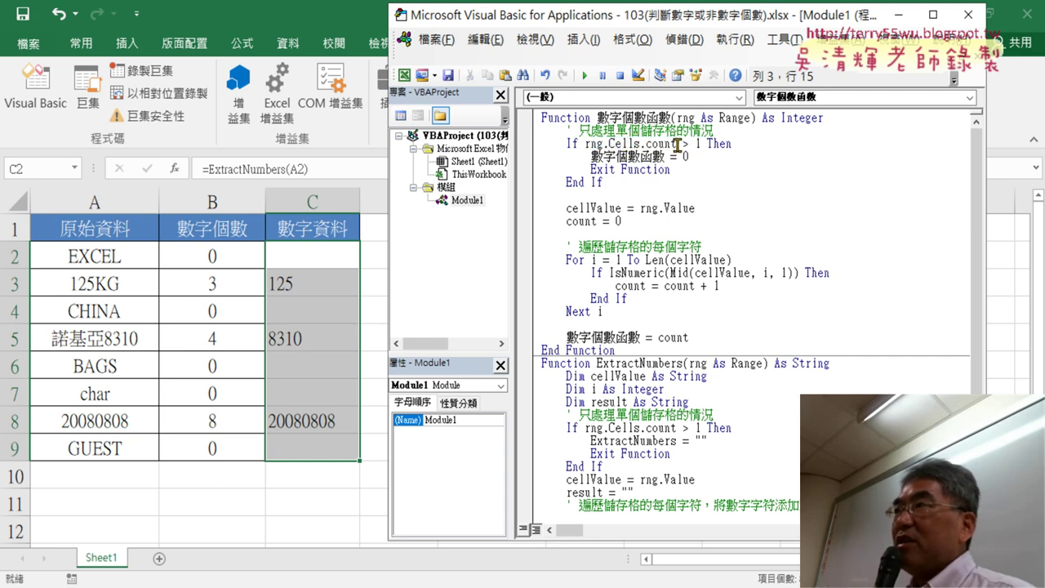
{"action": "left_click_drag", "start_coordinate": [677, 143], "coordinate": [640, 144]}
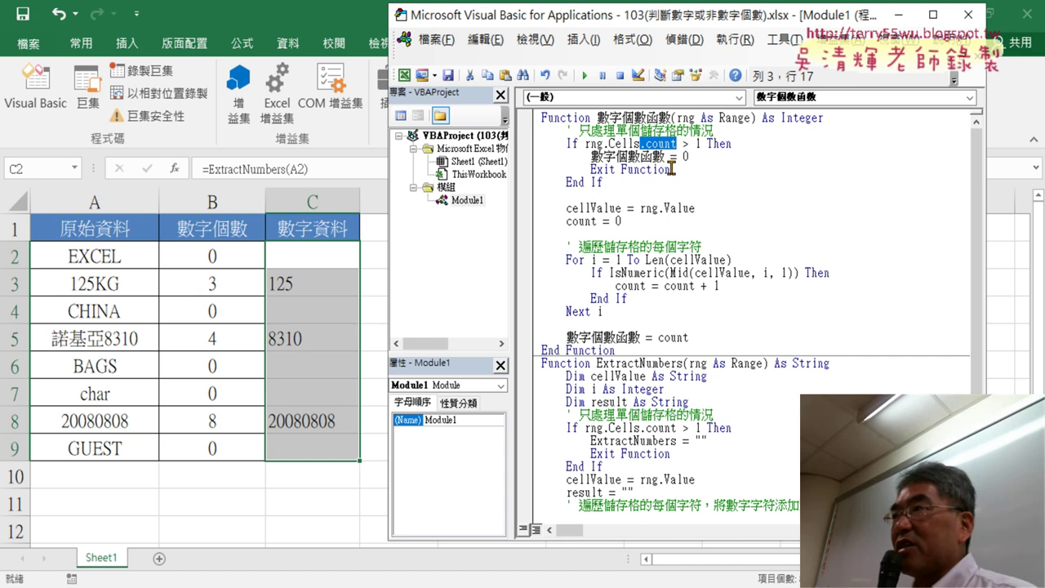
{"action": "left_click_drag", "start_coordinate": [672, 169], "coordinate": [592, 169]}
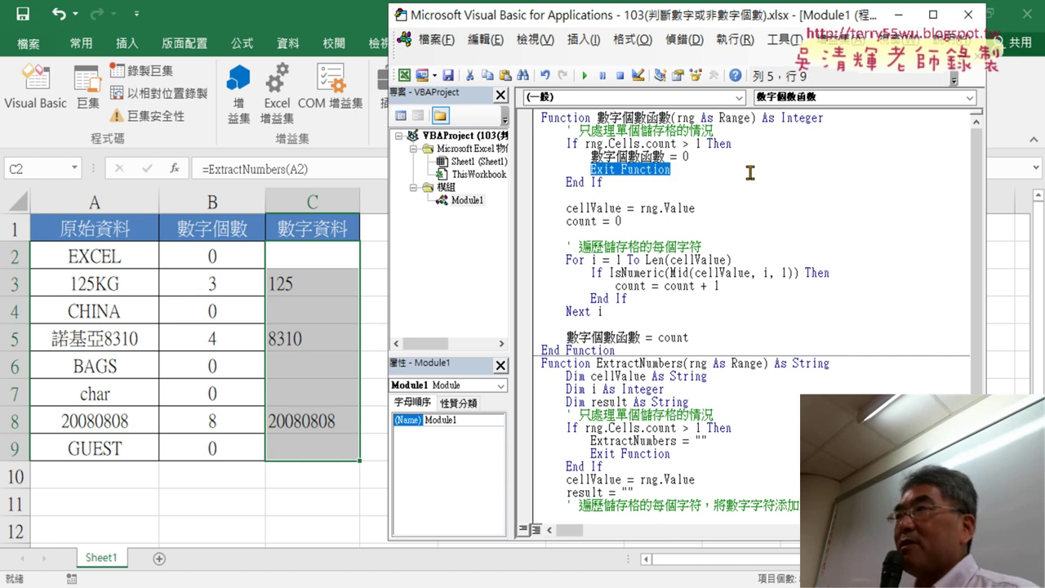
{"action": "double_click", "coordinate": [571, 259]}
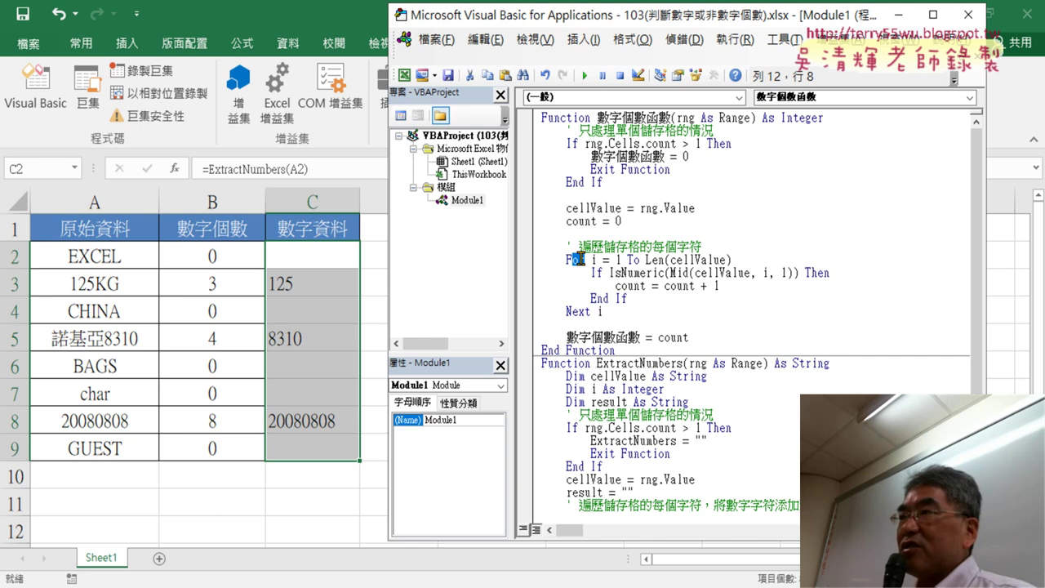
{"action": "left_click", "coordinate": [617, 260]}
{"action": "left_click", "coordinate": [617, 259]}
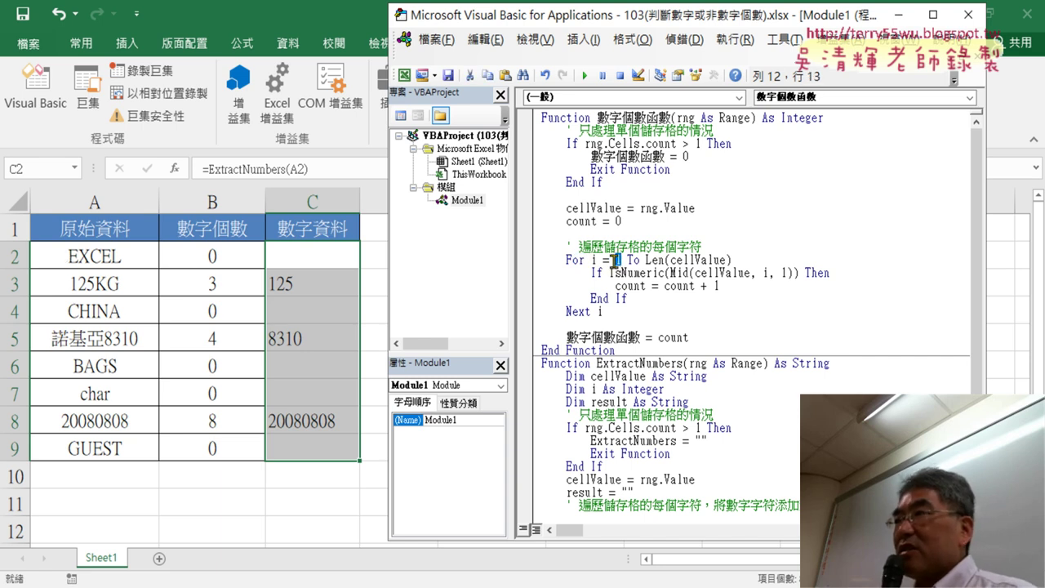
{"action": "left_click_drag", "start_coordinate": [645, 260], "coordinate": [738, 260]}
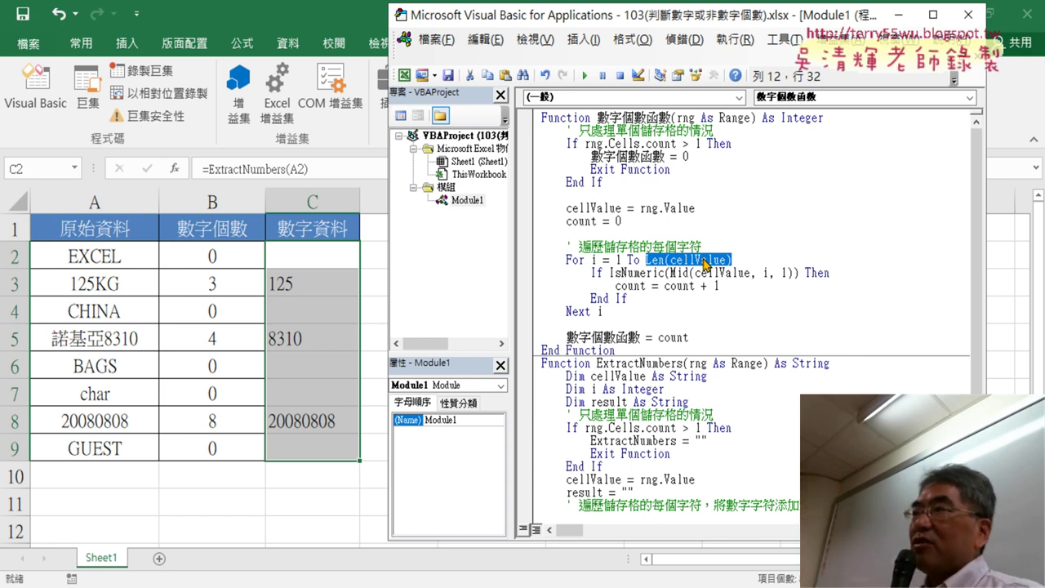
{"action": "left_click", "coordinate": [594, 273]}
{"action": "double_click", "coordinate": [593, 272]}
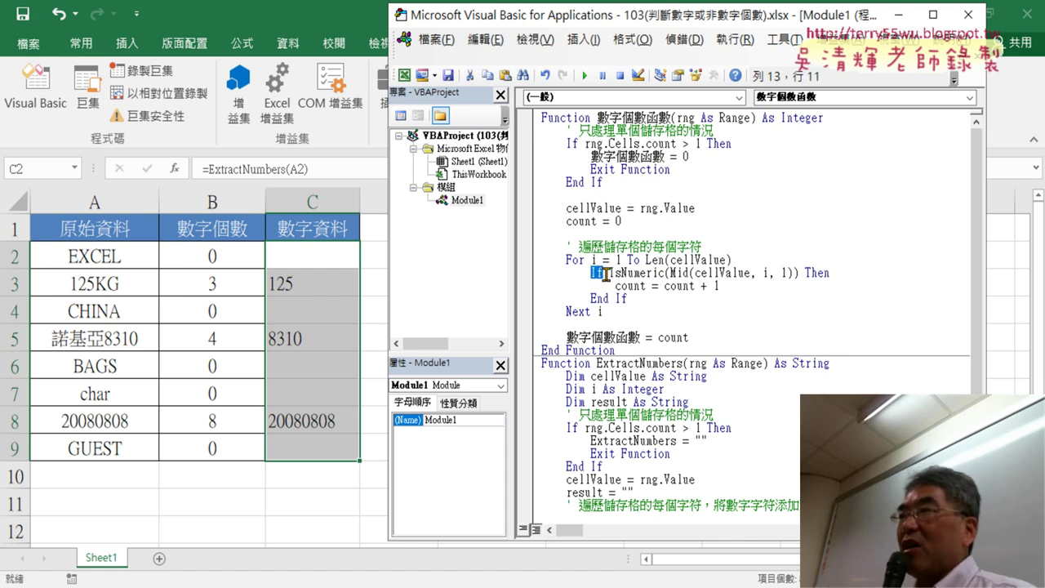
{"action": "left_click_drag", "start_coordinate": [608, 274], "coordinate": [649, 274]}
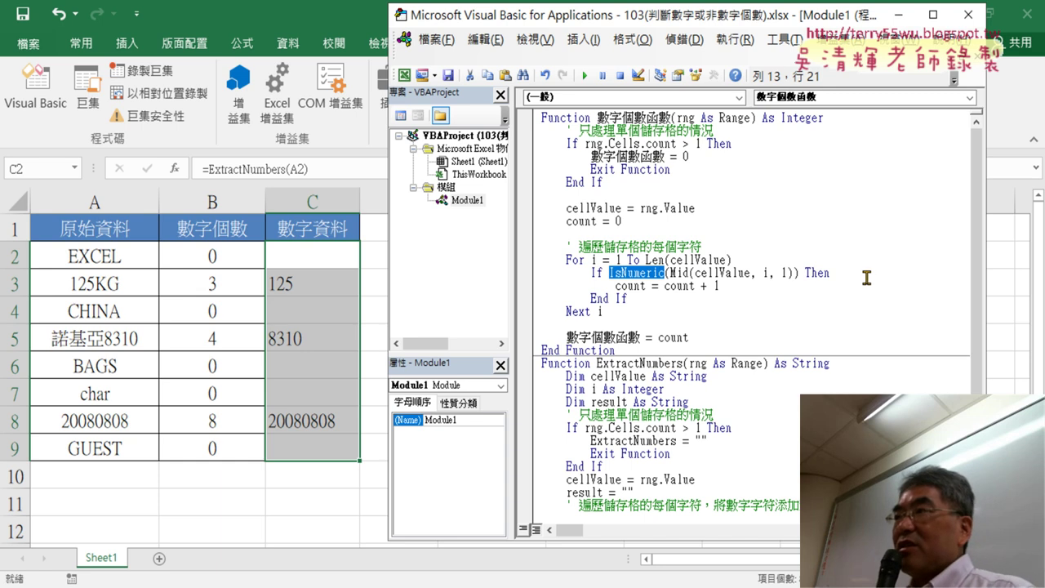
{"action": "left_click", "coordinate": [649, 272]}
{"action": "left_click_drag", "start_coordinate": [621, 273], "coordinate": [660, 275]}
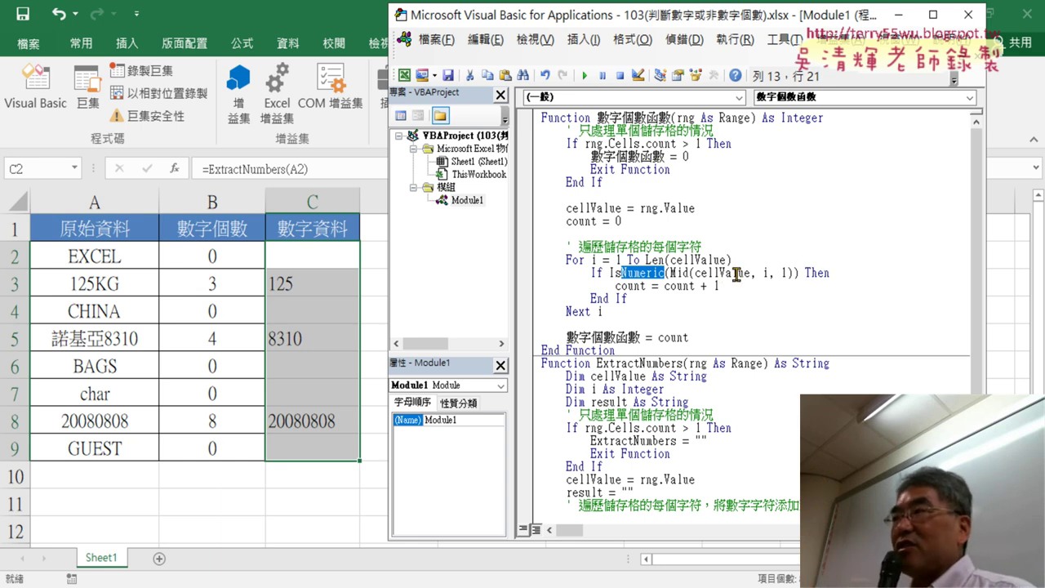
{"action": "left_click", "coordinate": [817, 274]}
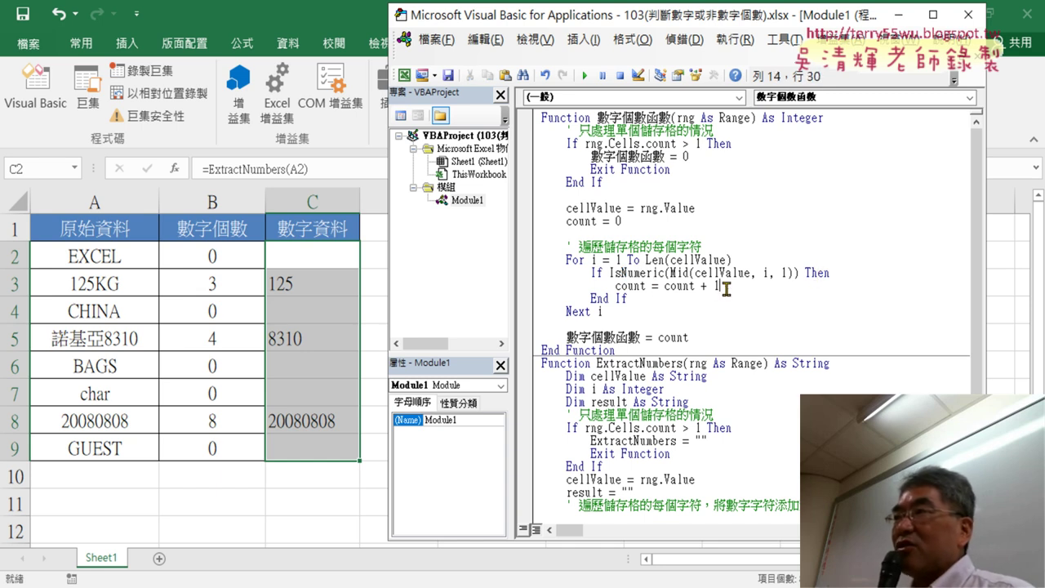
{"action": "left_click_drag", "start_coordinate": [726, 287], "coordinate": [662, 285]}
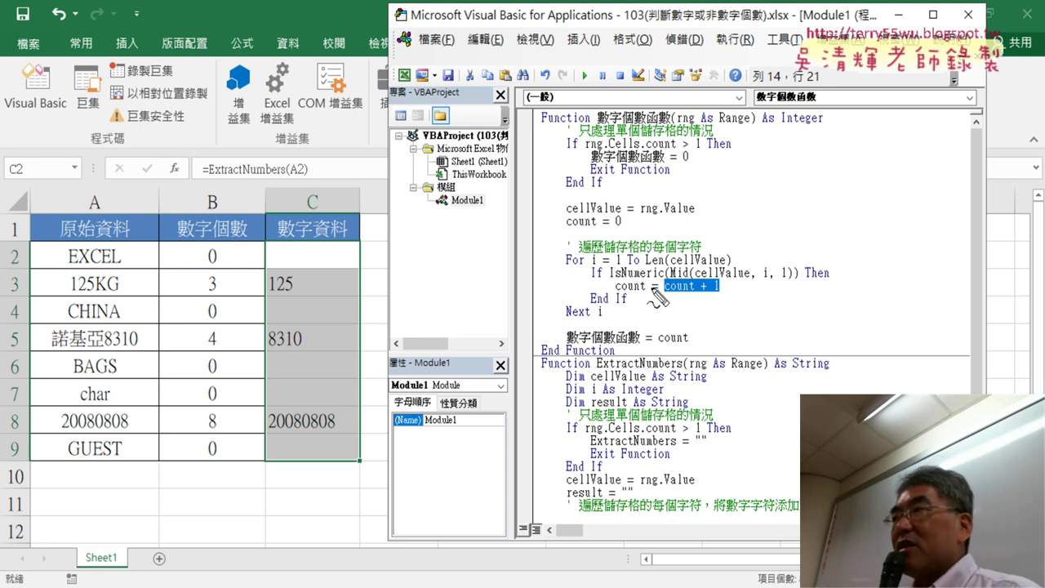
{"action": "left_click_drag", "start_coordinate": [665, 295], "coordinate": [691, 297]}
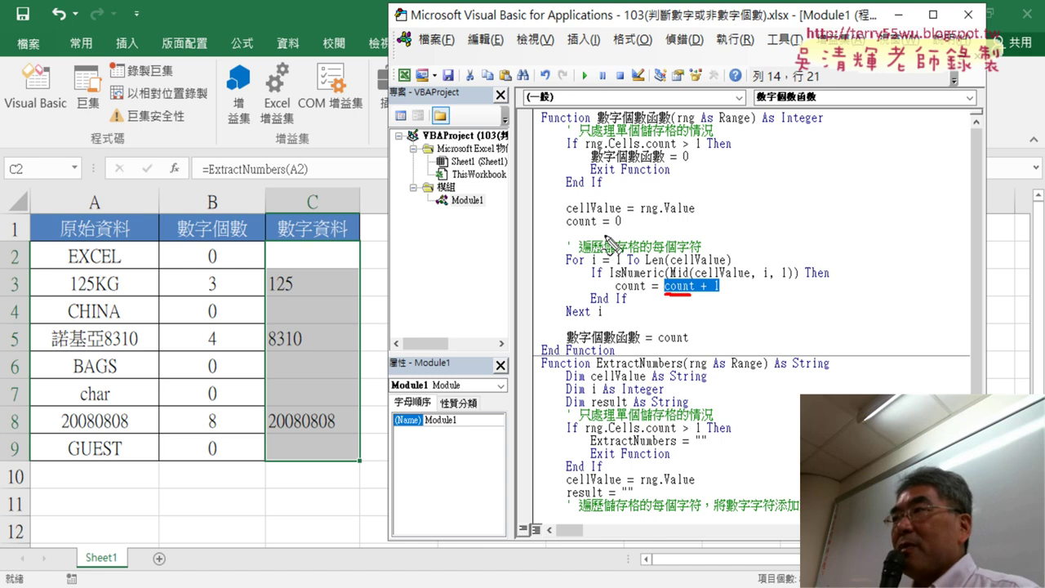
{"action": "mouse_move", "coordinate": [624, 232]}
{"action": "left_mouse_down"}
{"action": "mouse_move", "coordinate": [569, 218]}
{"action": "mouse_move", "coordinate": [627, 230]}
{"action": "left_mouse_up"}
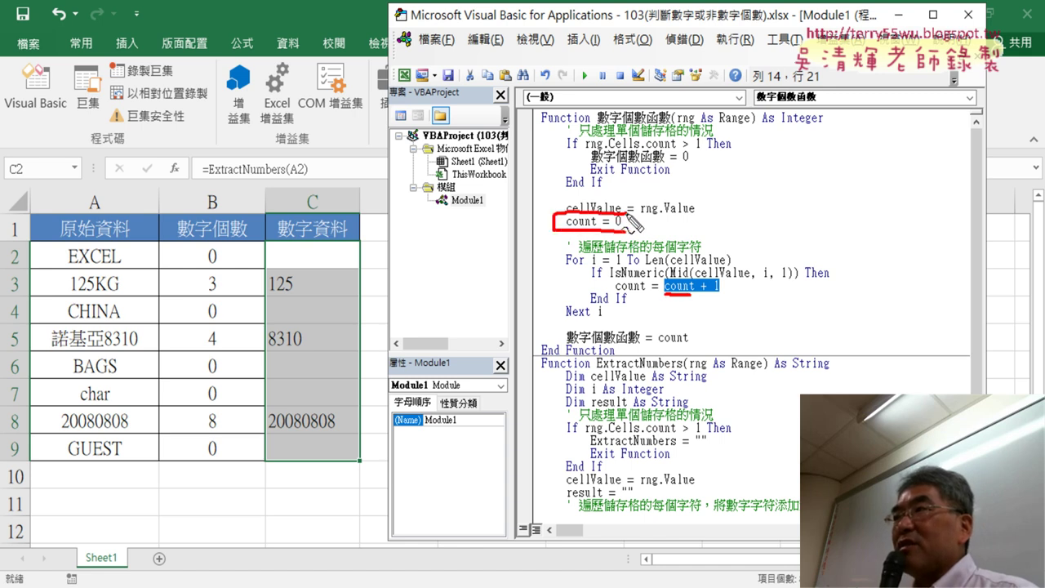
{"action": "left_click_drag", "start_coordinate": [684, 299], "coordinate": [634, 287]}
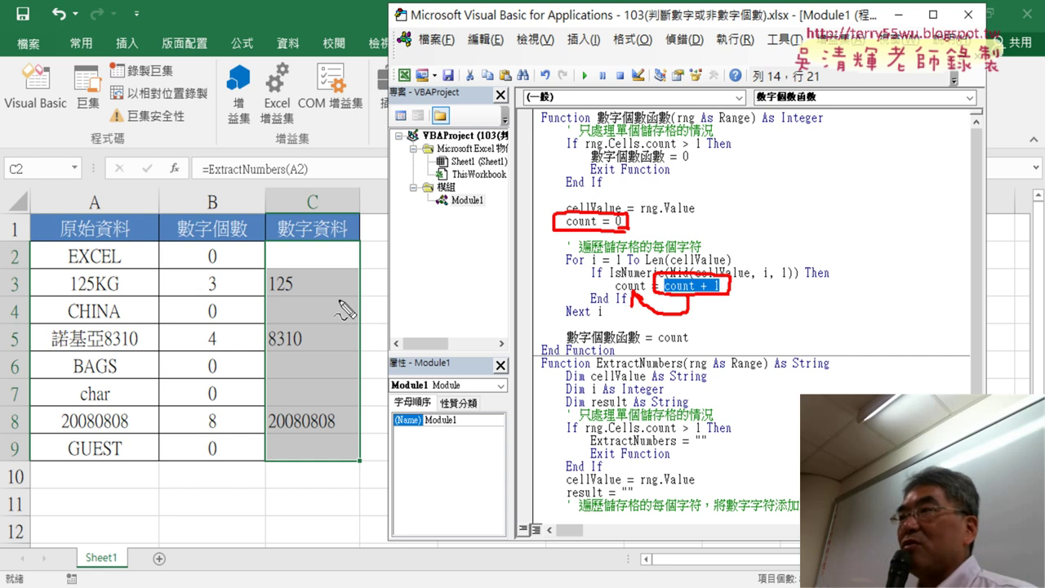
{"action": "left_click_drag", "start_coordinate": [201, 263], "coordinate": [223, 263]}
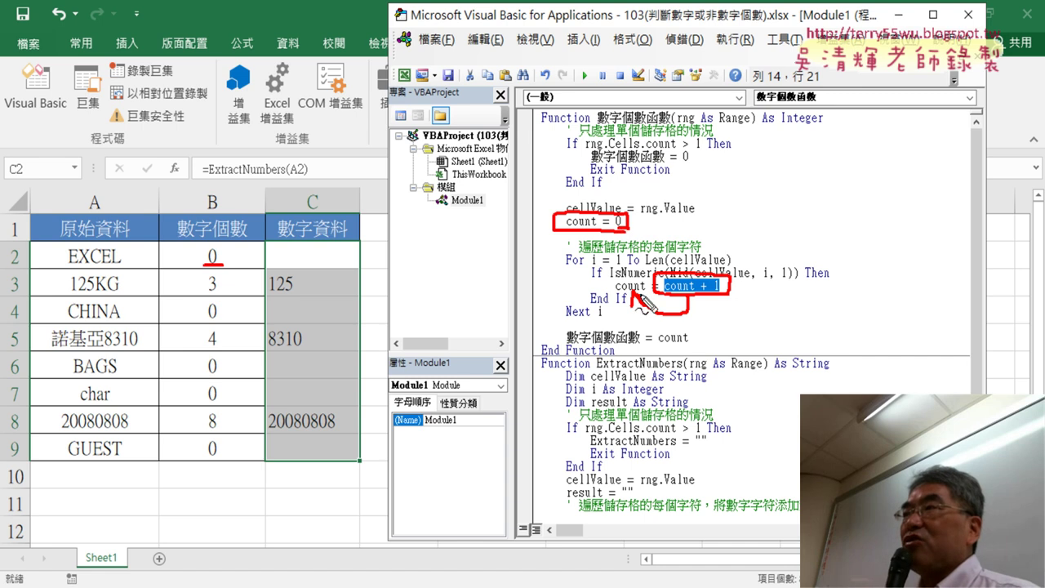
{"action": "mouse_move", "coordinate": [660, 346]}
{"action": "left_mouse_down"}
{"action": "mouse_move", "coordinate": [691, 344]}
{"action": "mouse_move", "coordinate": [669, 359]}
{"action": "mouse_move", "coordinate": [611, 343]}
{"action": "left_mouse_up"}
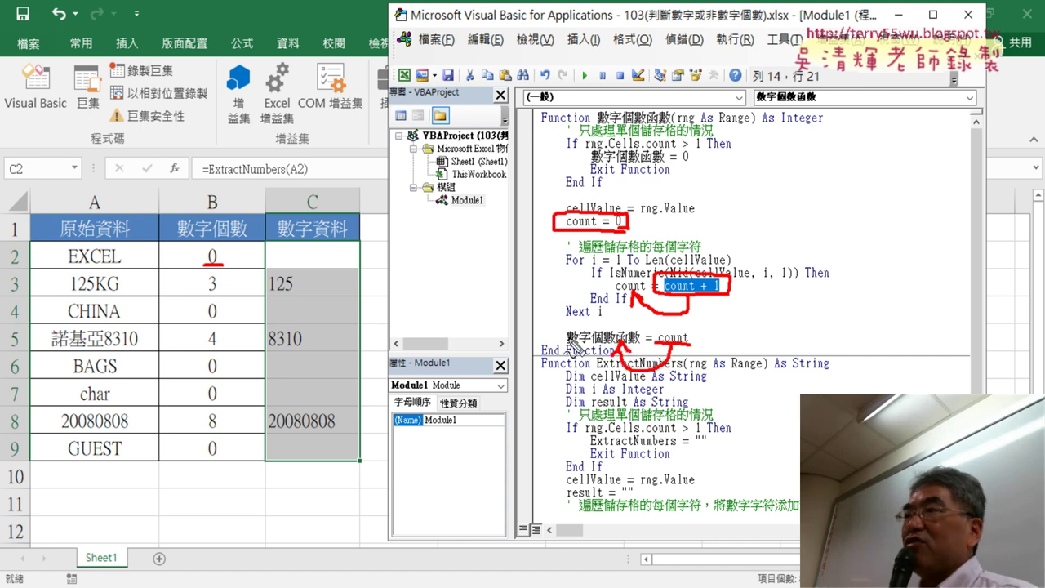
{"action": "mouse_move", "coordinate": [572, 342]}
{"action": "left_mouse_down"}
{"action": "mouse_move", "coordinate": [425, 245]}
{"action": "mouse_move", "coordinate": [258, 243]}
{"action": "mouse_move", "coordinate": [273, 232]}
{"action": "mouse_move", "coordinate": [282, 261]}
{"action": "left_mouse_up"}
{"action": "mouse_move", "coordinate": [162, 242]}
{"action": "left_mouse_down"}
{"action": "mouse_move", "coordinate": [162, 271]}
{"action": "mouse_move", "coordinate": [258, 243]}
{"action": "mouse_move", "coordinate": [160, 269]}
{"action": "left_mouse_up"}
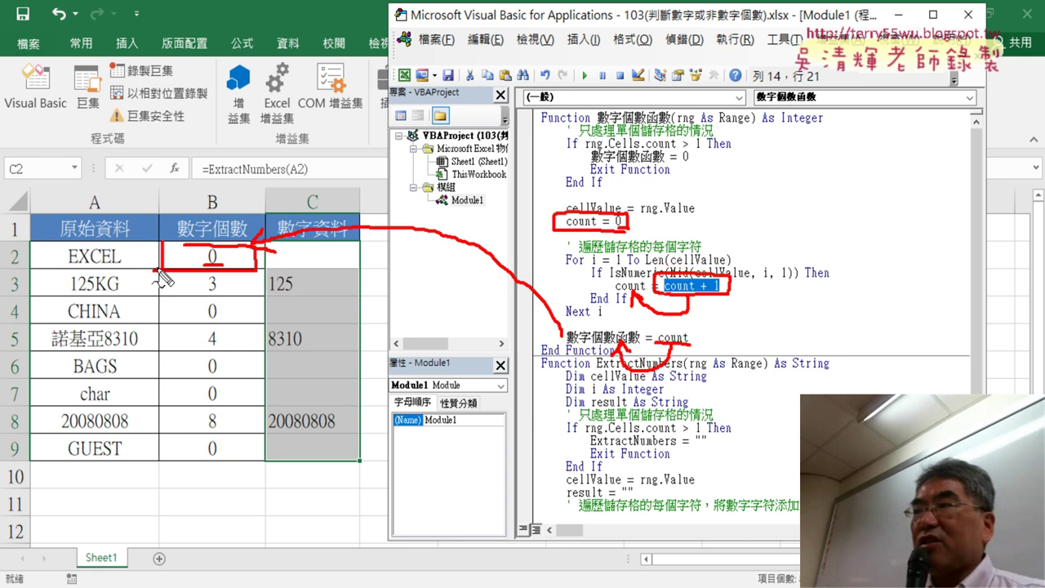
{"action": "key", "text": "Escape"}
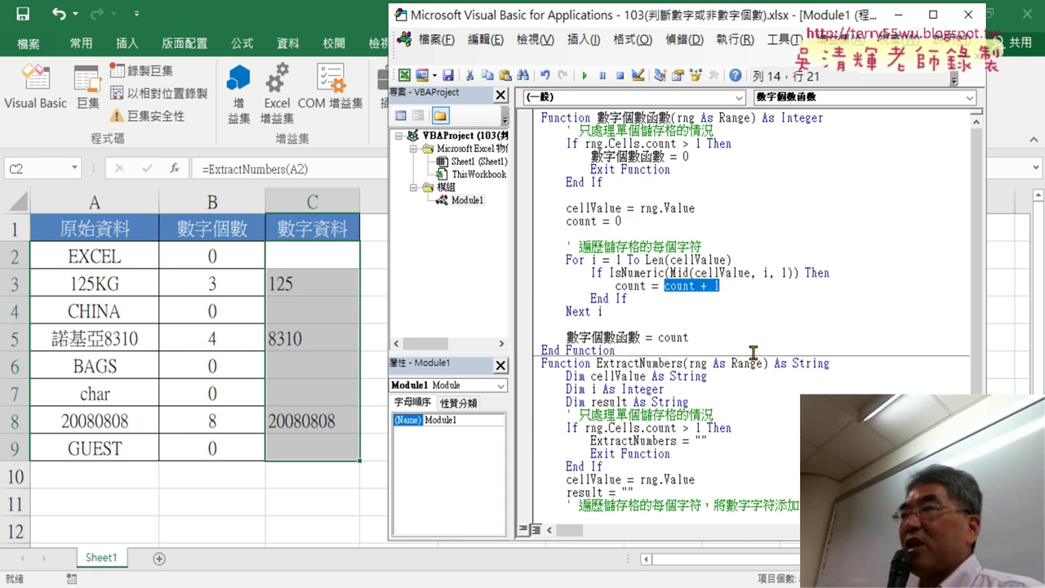
Step: Delete the three Dim declarations at the top of ExtractNumbers, leaving the count = 0 initialisation
{"action": "left_click", "coordinate": [792, 342]}
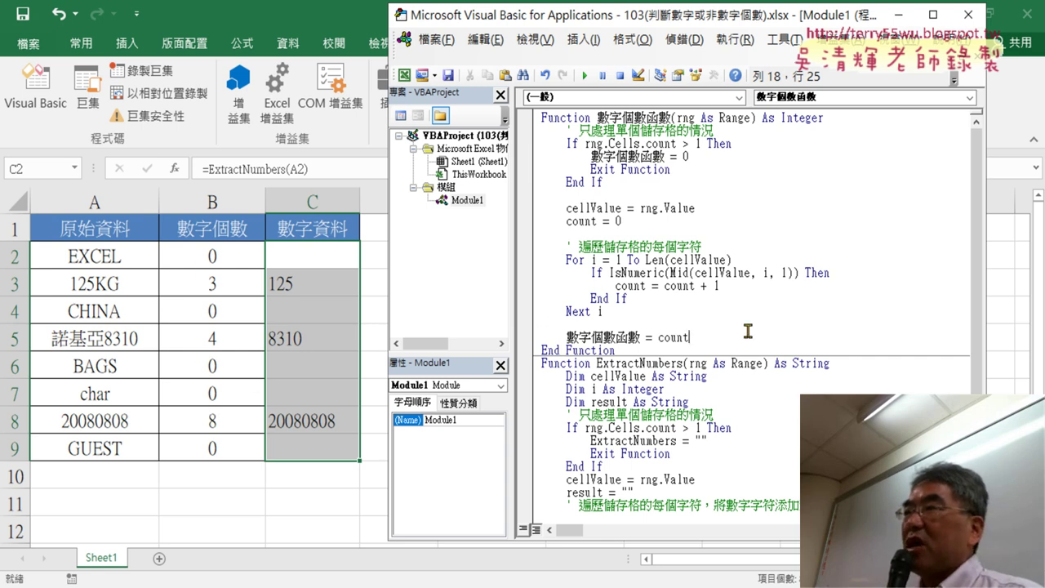
{"action": "left_click_drag", "start_coordinate": [728, 283], "coordinate": [620, 285]}
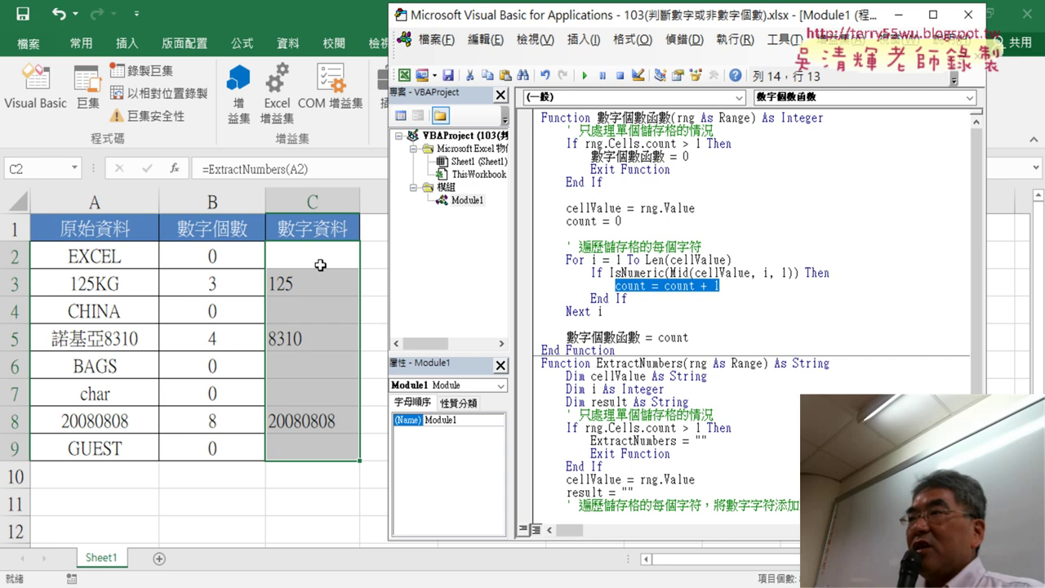
{"action": "scroll", "coordinate": [849, 303], "scroll_direction": "down", "scroll_amount": 2}
{"action": "scroll", "coordinate": [849, 303], "scroll_direction": "down", "scroll_amount": 1}
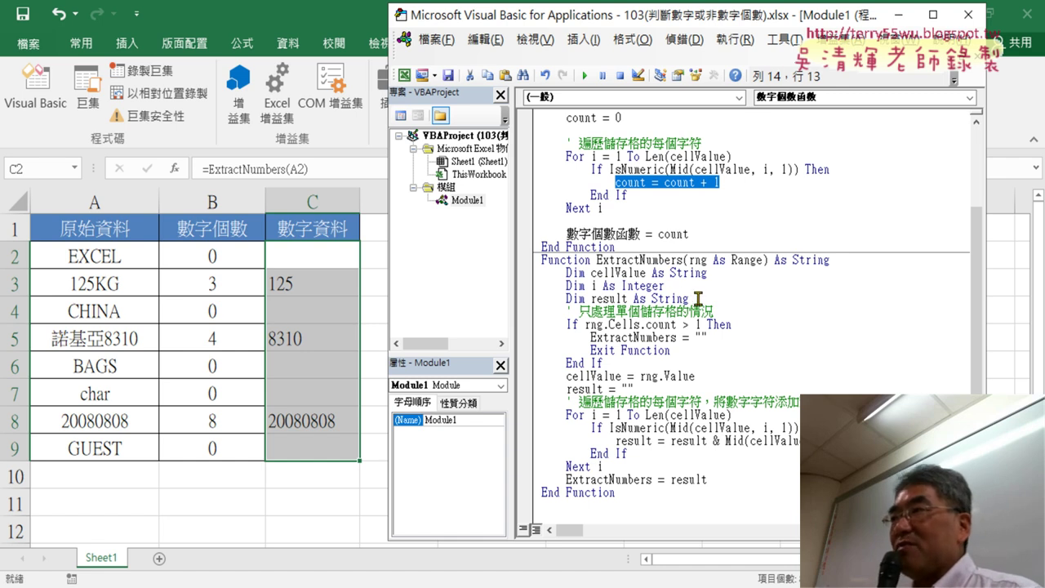
{"action": "left_click_drag", "start_coordinate": [525, 300], "coordinate": [525, 281]}
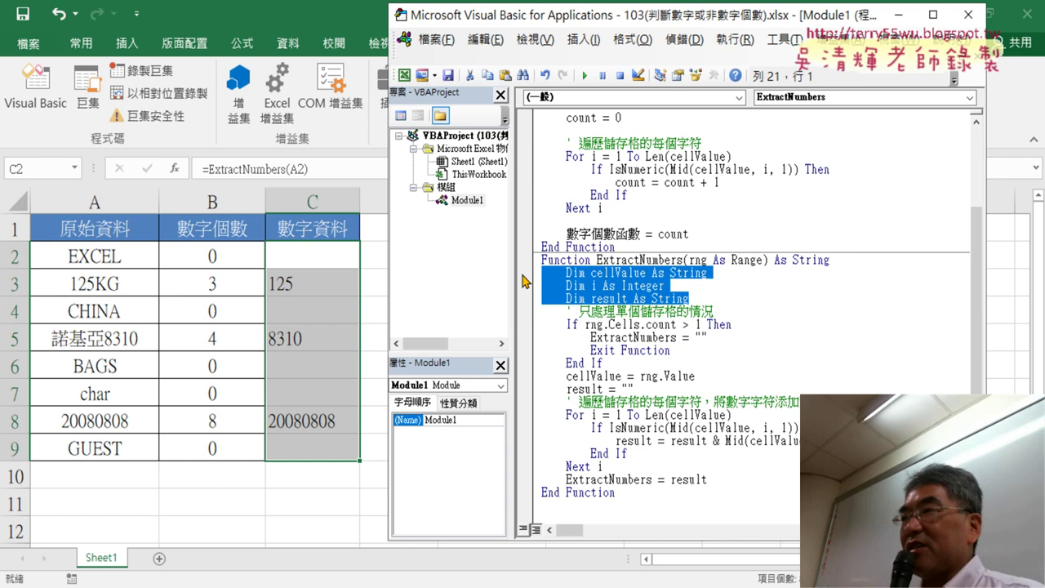
{"action": "key", "text": "Delete"}
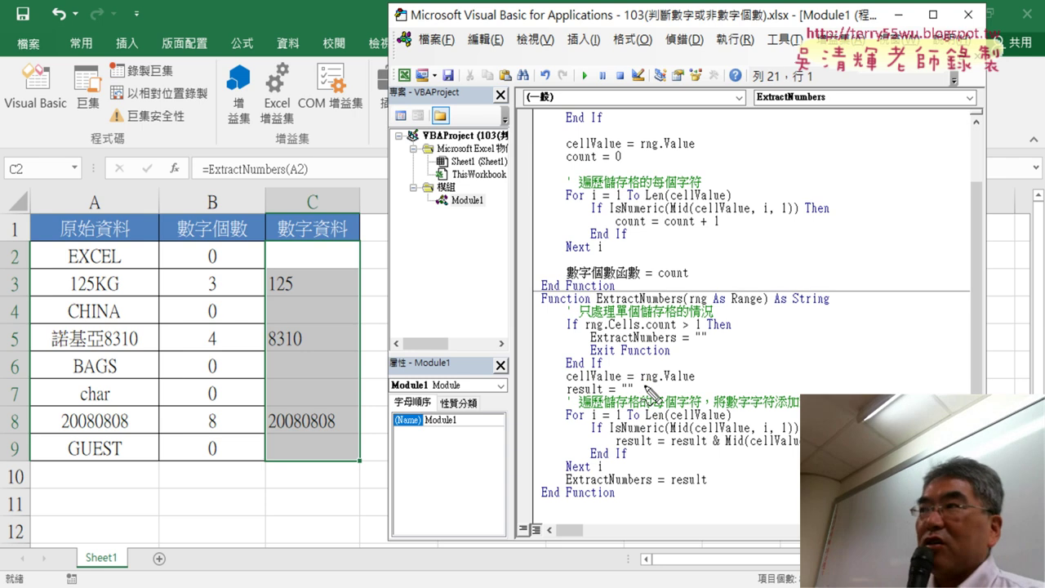
{"action": "mouse_move", "coordinate": [629, 166]}
{"action": "left_mouse_down"}
{"action": "mouse_move", "coordinate": [620, 155]}
{"action": "mouse_move", "coordinate": [629, 171]}
{"action": "left_mouse_up"}
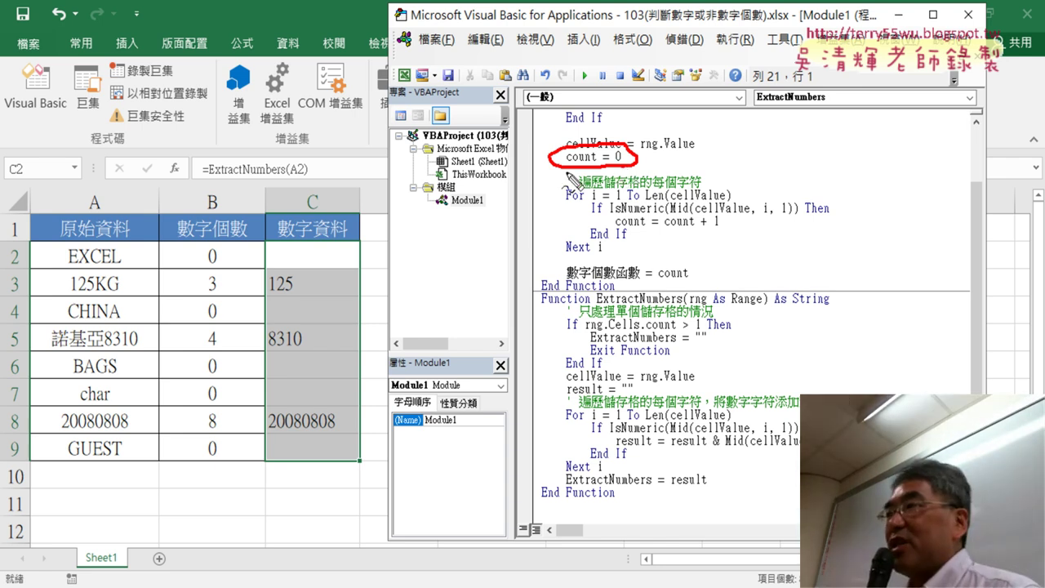
{"action": "mouse_move", "coordinate": [639, 400]}
{"action": "left_mouse_down"}
{"action": "mouse_move", "coordinate": [562, 400]}
{"action": "mouse_move", "coordinate": [555, 382]}
{"action": "mouse_move", "coordinate": [621, 377]}
{"action": "mouse_move", "coordinate": [645, 408]}
{"action": "mouse_move", "coordinate": [576, 396]}
{"action": "left_mouse_up"}
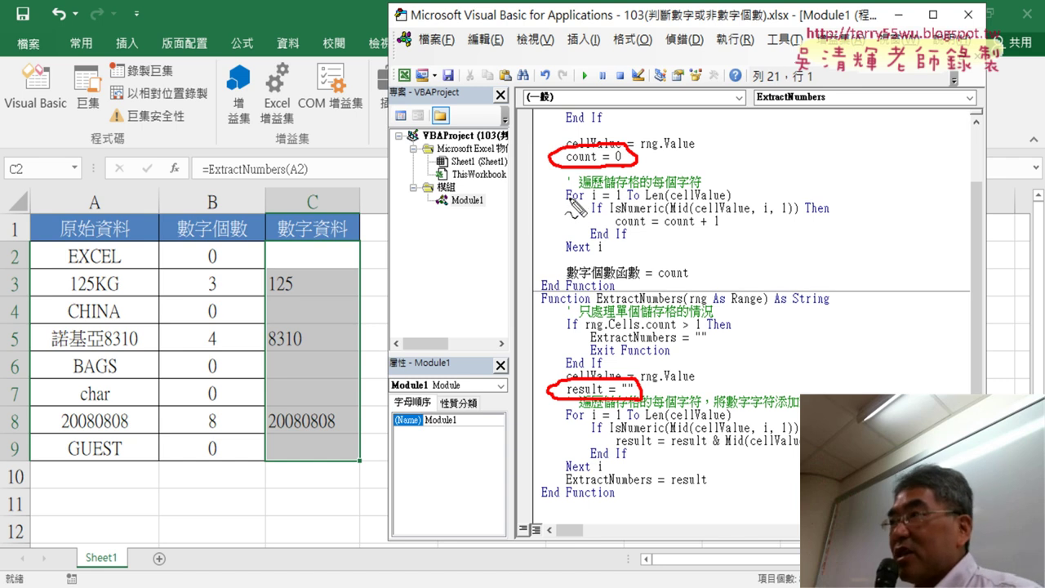
{"action": "left_click_drag", "start_coordinate": [586, 472], "coordinate": [565, 472]}
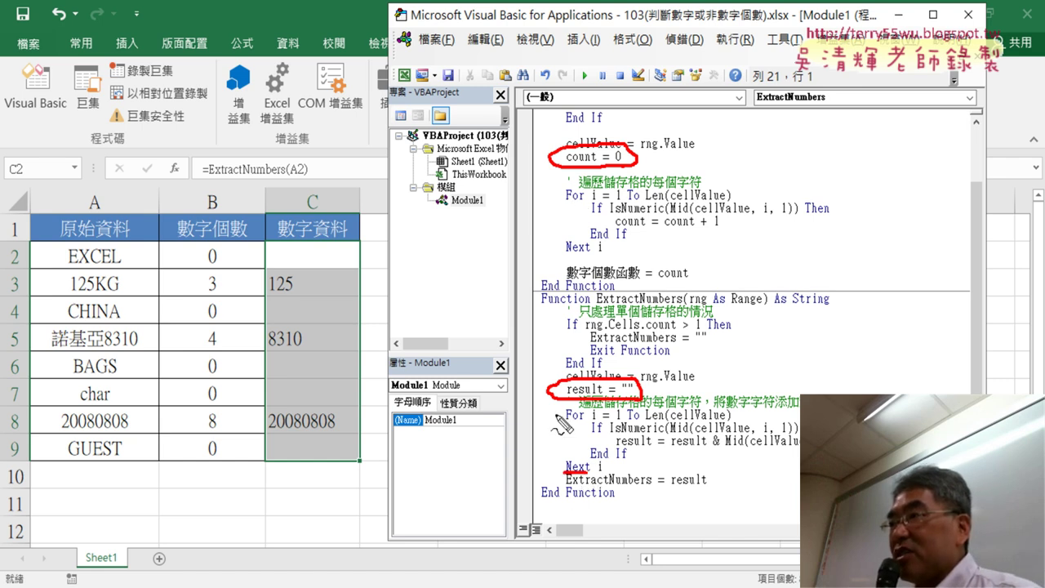
{"action": "left_click_drag", "start_coordinate": [553, 399], "coordinate": [556, 472]}
{"action": "left_click_drag", "start_coordinate": [556, 189], "coordinate": [560, 249]}
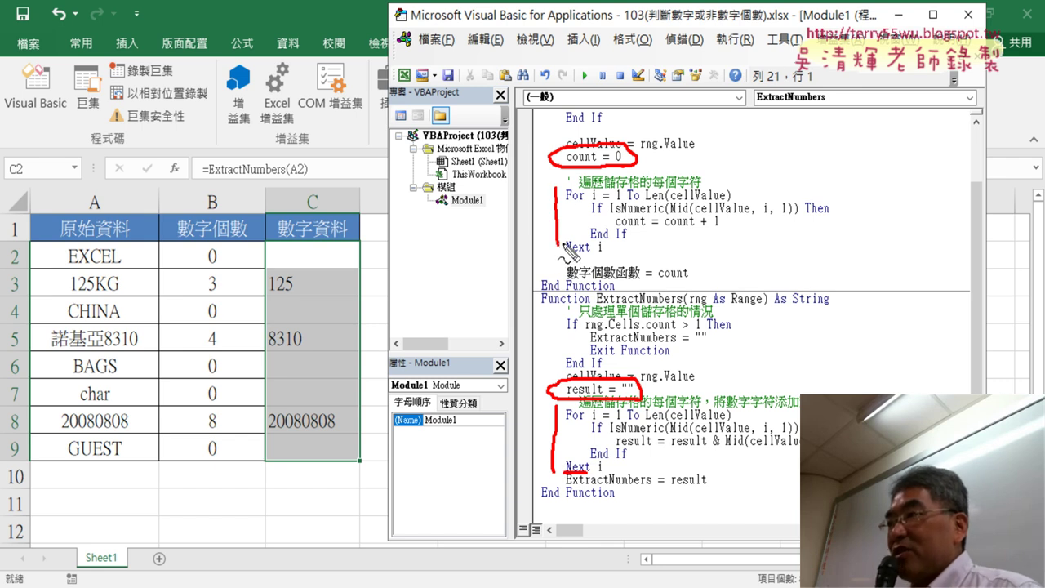
{"action": "left_click_drag", "start_coordinate": [615, 230], "coordinate": [718, 230]}
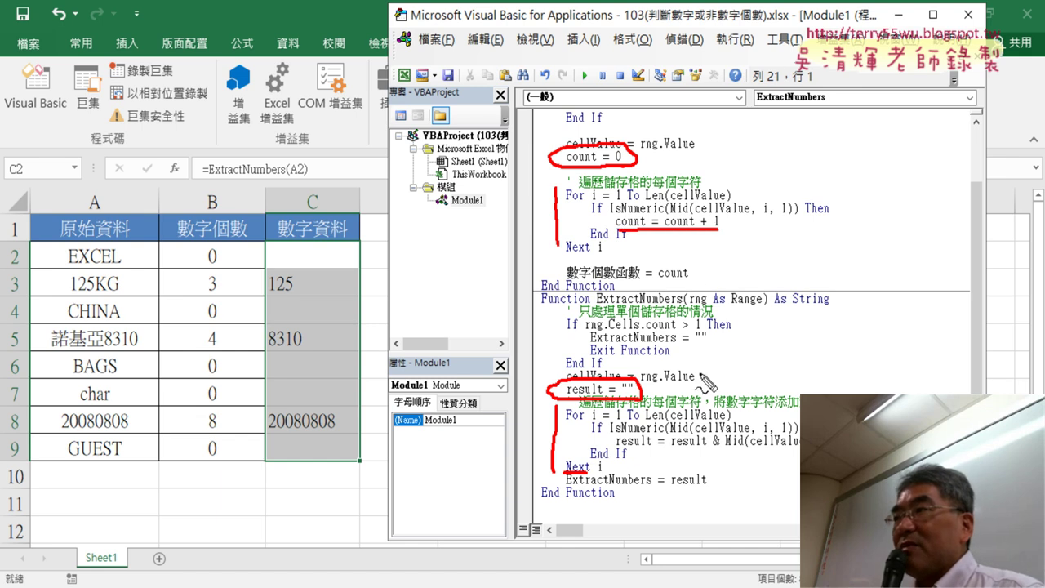
{"action": "left_click_drag", "start_coordinate": [672, 448], "coordinate": [800, 445]}
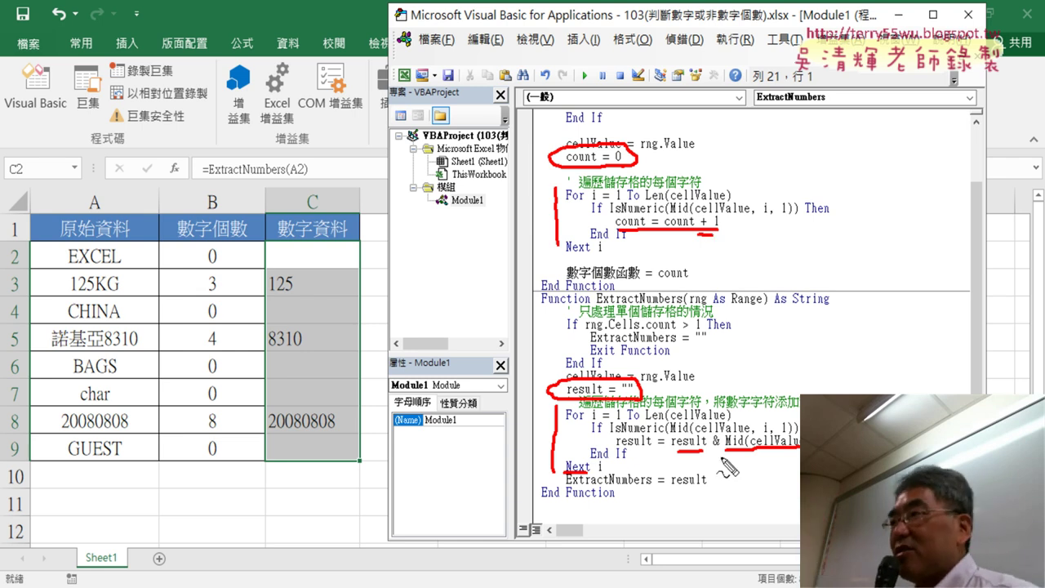
{"action": "left_click_drag", "start_coordinate": [710, 450], "coordinate": [718, 449]}
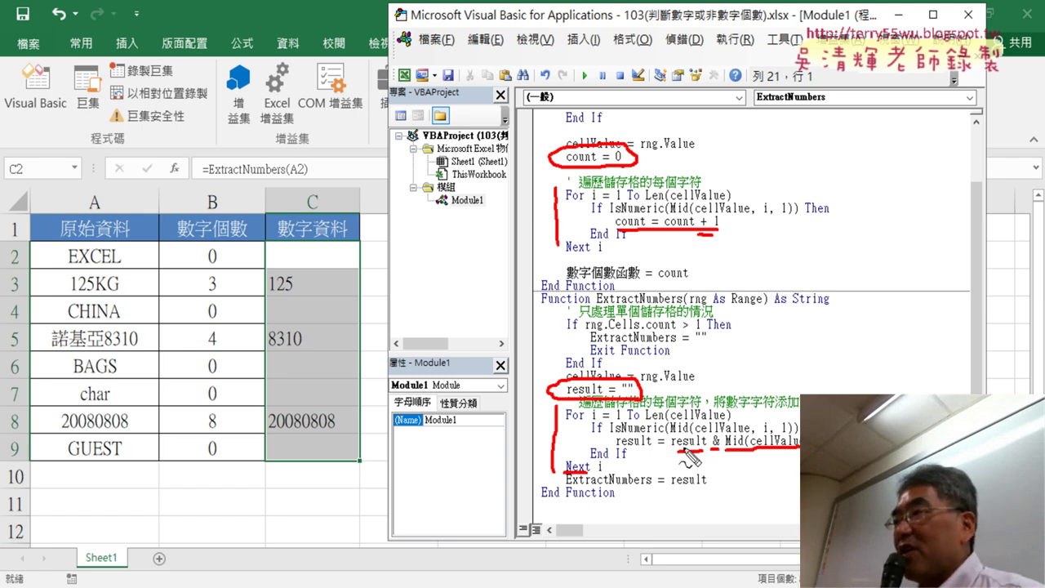
{"action": "mouse_move", "coordinate": [674, 446]}
{"action": "left_mouse_down"}
{"action": "mouse_move", "coordinate": [706, 446]}
{"action": "mouse_move", "coordinate": [615, 446]}
{"action": "left_mouse_up"}
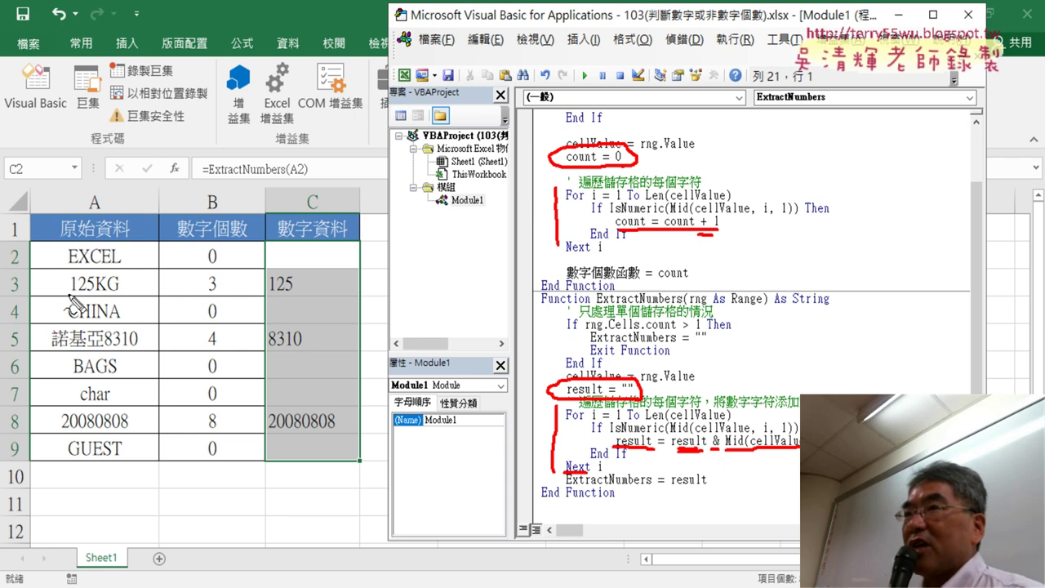
{"action": "left_click_drag", "start_coordinate": [72, 296], "coordinate": [120, 293]}
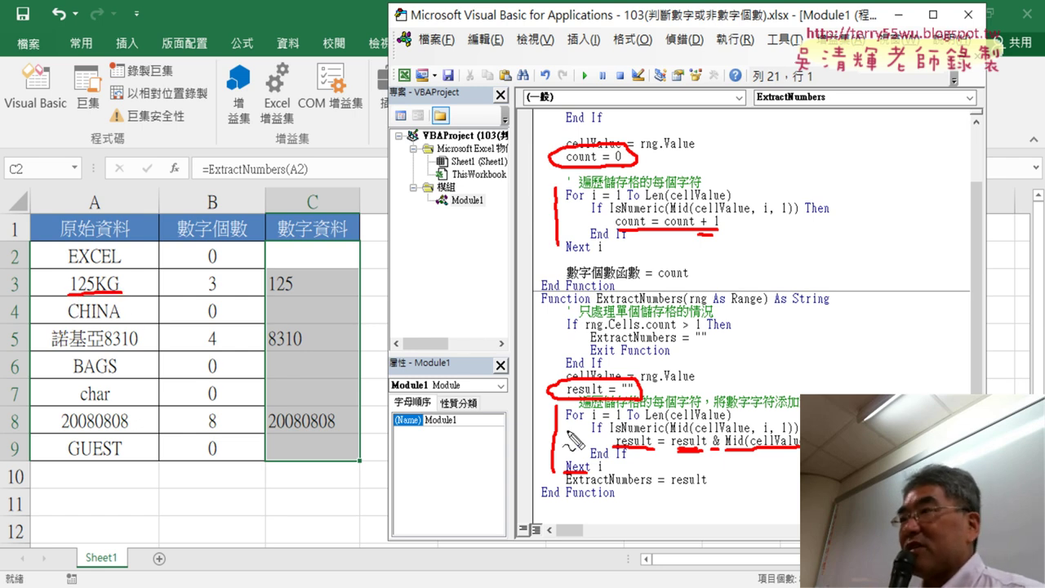
{"action": "left_click_drag", "start_coordinate": [692, 447], "coordinate": [707, 447]}
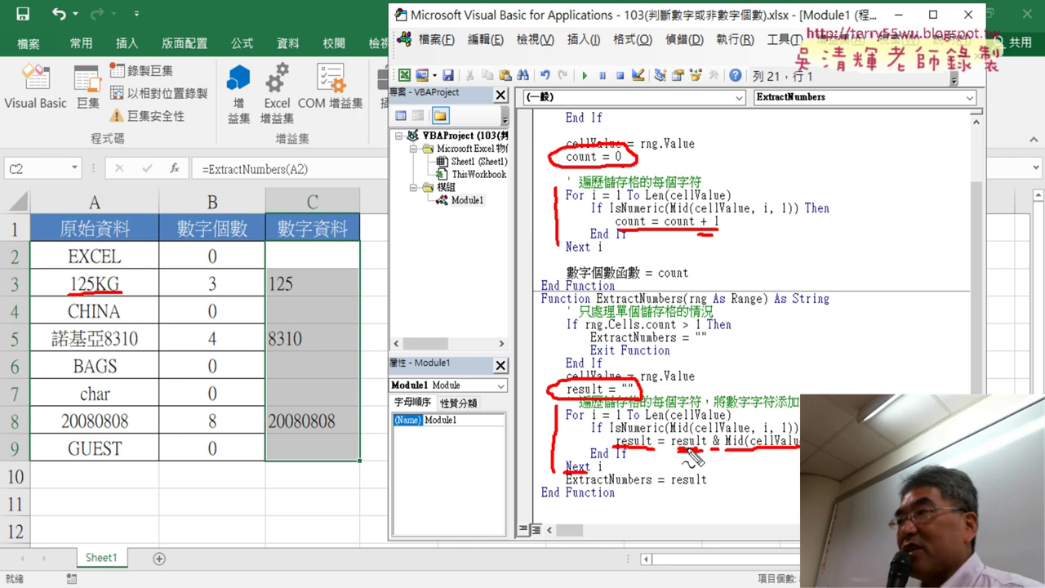
{"action": "left_click_drag", "start_coordinate": [782, 453], "coordinate": [779, 472]}
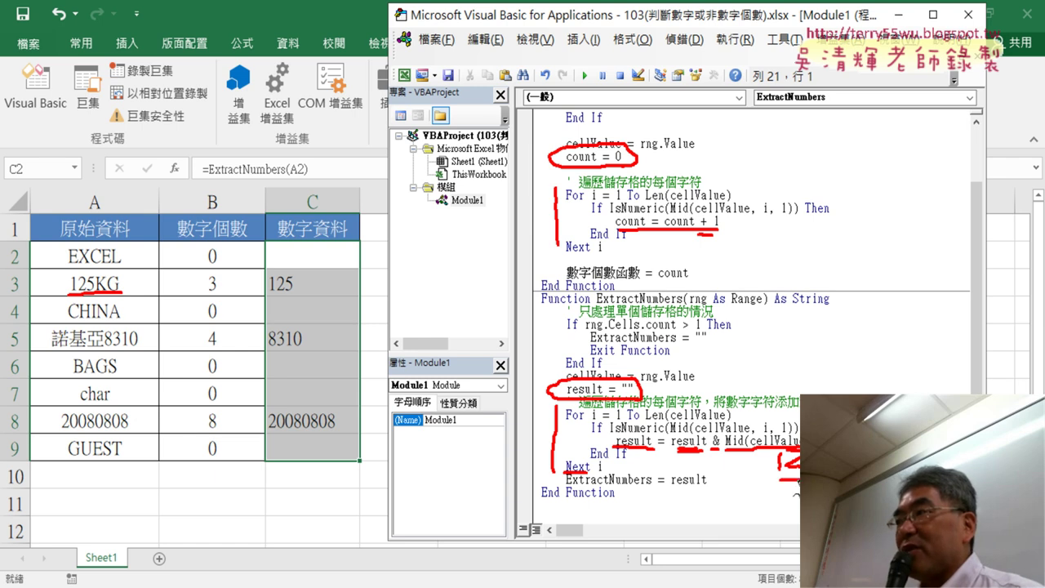
{"action": "left_click_drag", "start_coordinate": [798, 501], "coordinate": [704, 490]}
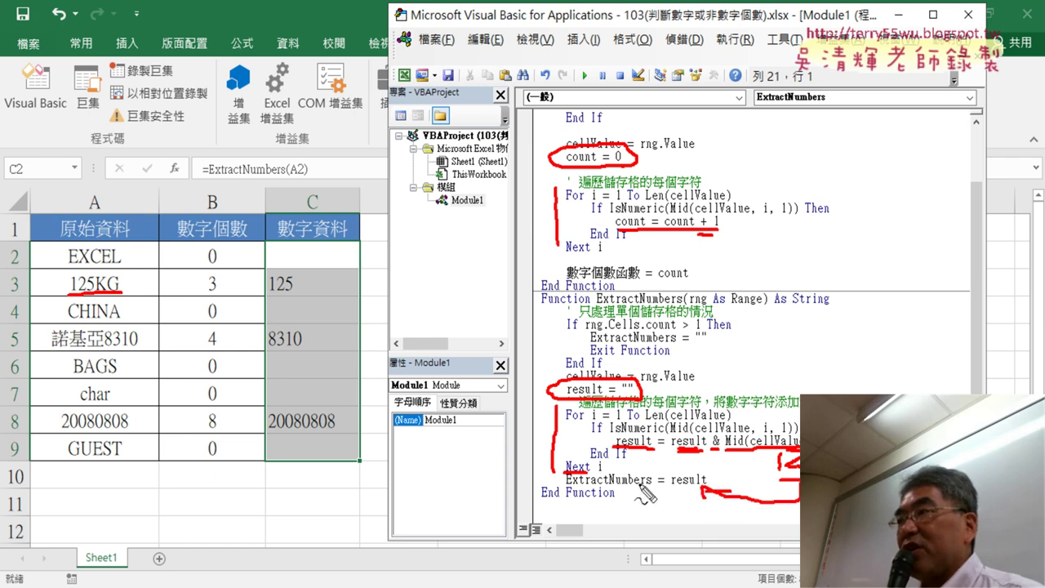
{"action": "mouse_move", "coordinate": [640, 486]}
{"action": "left_mouse_down"}
{"action": "mouse_move", "coordinate": [620, 503]}
{"action": "mouse_move", "coordinate": [294, 290]}
{"action": "mouse_move", "coordinate": [309, 294]}
{"action": "left_mouse_up"}
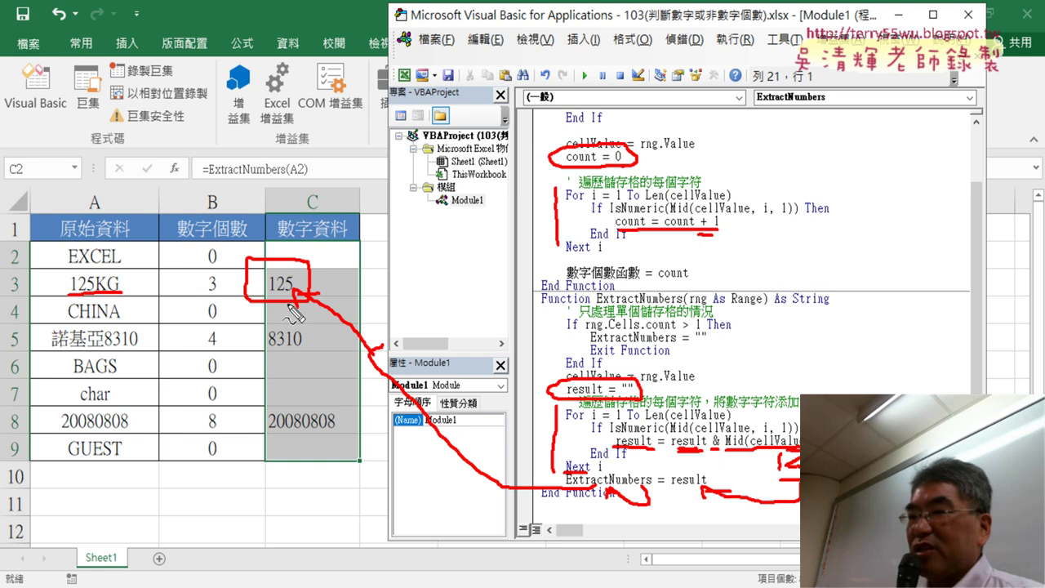
{"action": "key", "text": "Escape"}
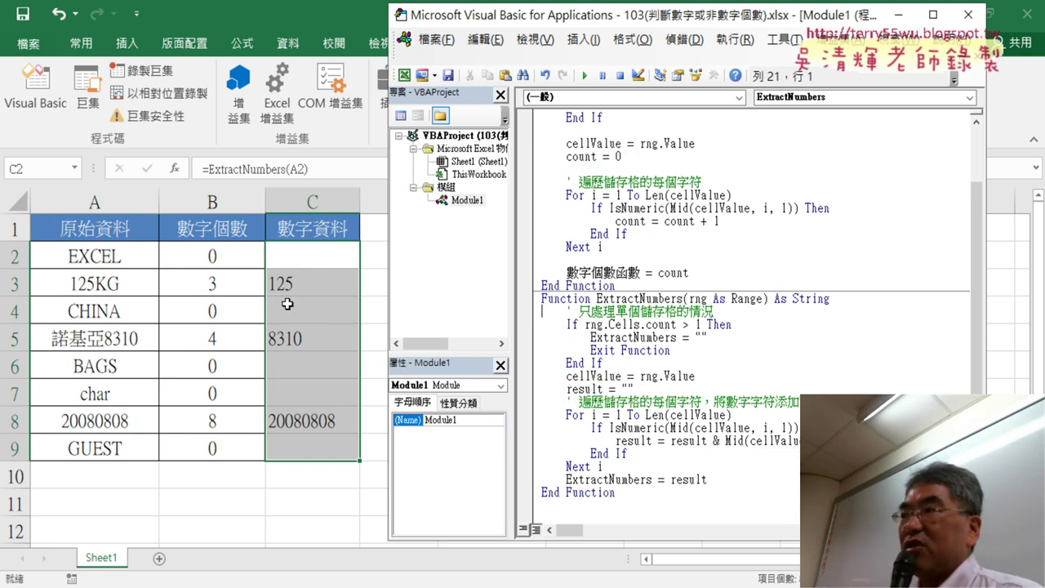
{"action": "left_click", "coordinate": [679, 443]}
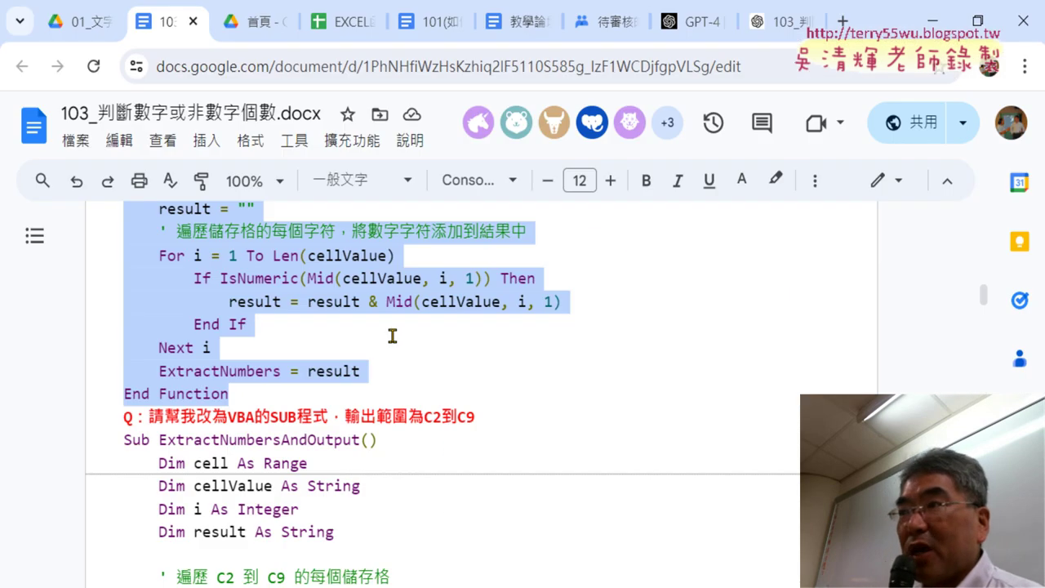
Step: Scroll the notes up to the CountNumericCharacters function, then switch to EVO Class Management's student thumbnails
{"action": "scroll", "coordinate": [392, 336], "scroll_direction": "up", "scroll_amount": 2}
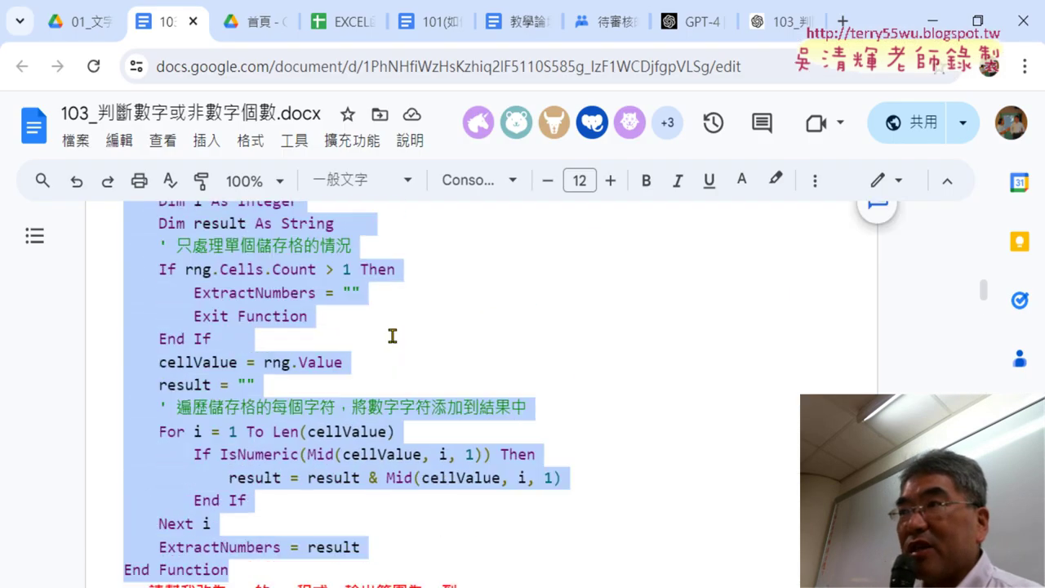
{"action": "scroll", "coordinate": [392, 336], "scroll_direction": "up", "scroll_amount": 2}
{"action": "scroll", "coordinate": [575, 388], "scroll_direction": "up", "scroll_amount": 1}
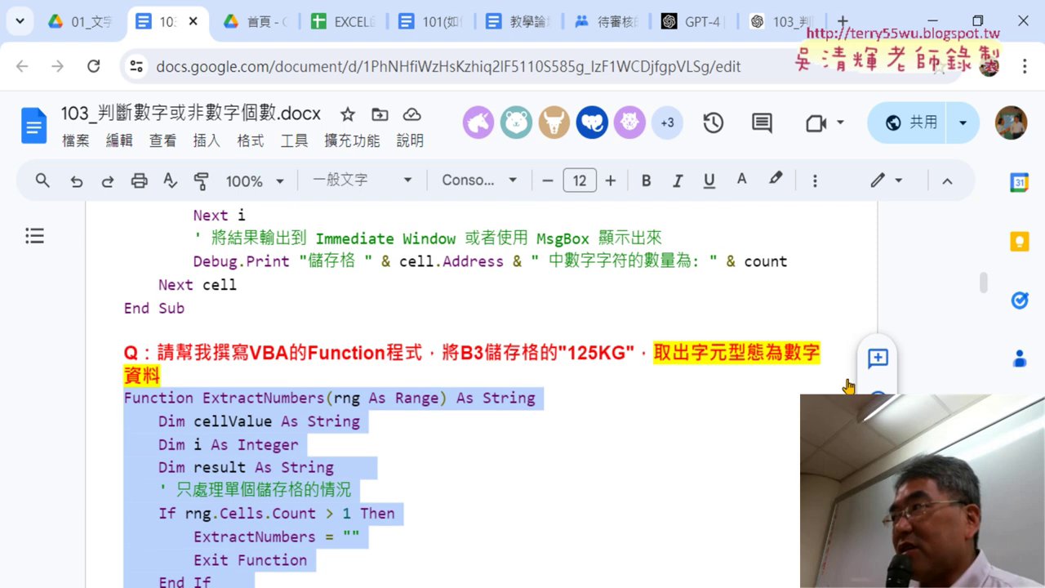
{"action": "scroll", "coordinate": [793, 291], "scroll_direction": "up", "scroll_amount": 3}
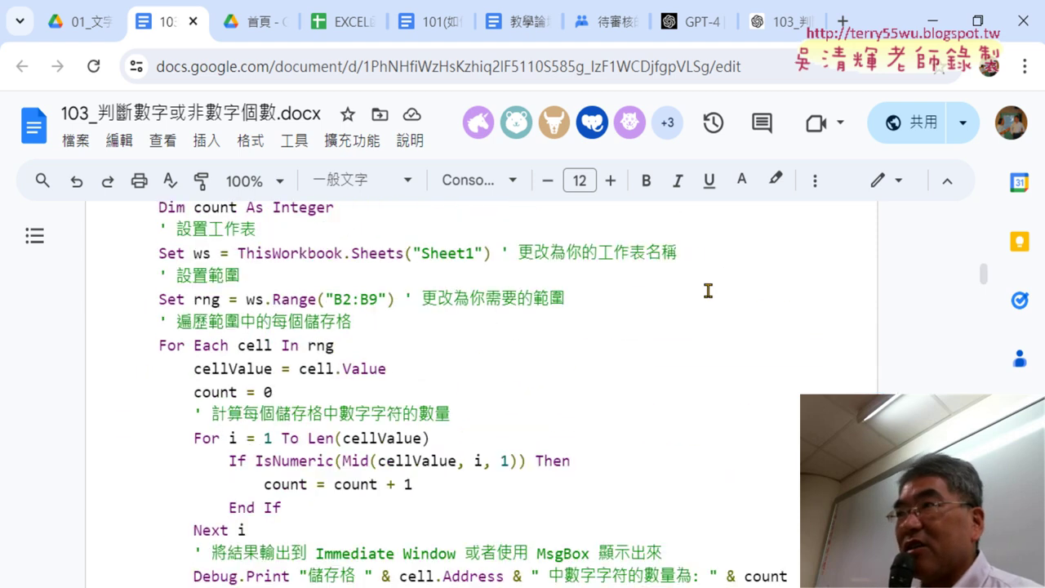
{"action": "scroll", "coordinate": [707, 292], "scroll_direction": "up", "scroll_amount": 4}
{"action": "scroll", "coordinate": [707, 291], "scroll_direction": "up", "scroll_amount": 2}
{"action": "scroll", "coordinate": [708, 291], "scroll_direction": "up", "scroll_amount": 1}
{"action": "scroll", "coordinate": [704, 289], "scroll_direction": "up", "scroll_amount": 1}
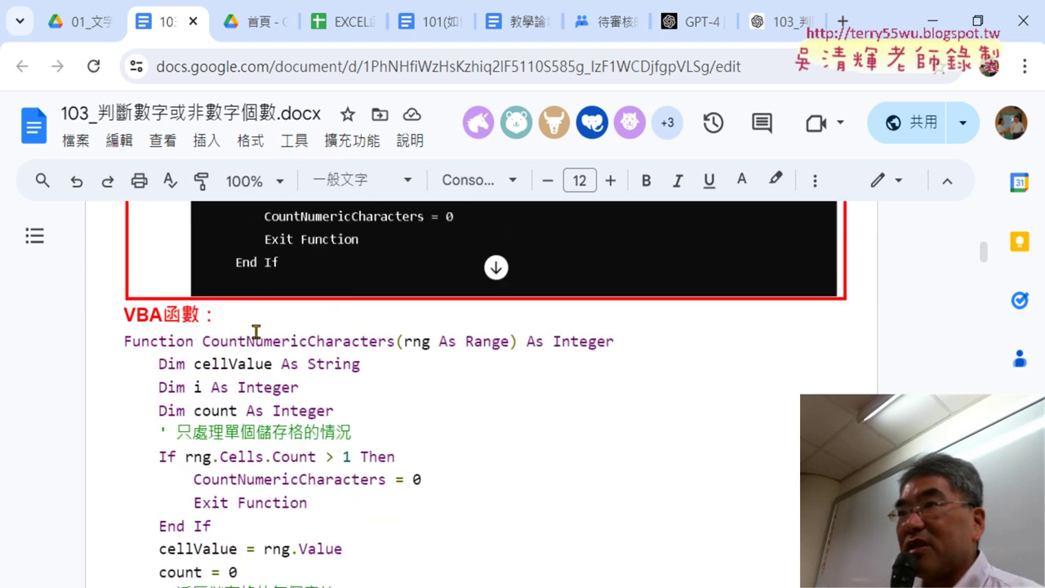
{"action": "left_click_drag", "start_coordinate": [124, 342], "coordinate": [378, 342]}
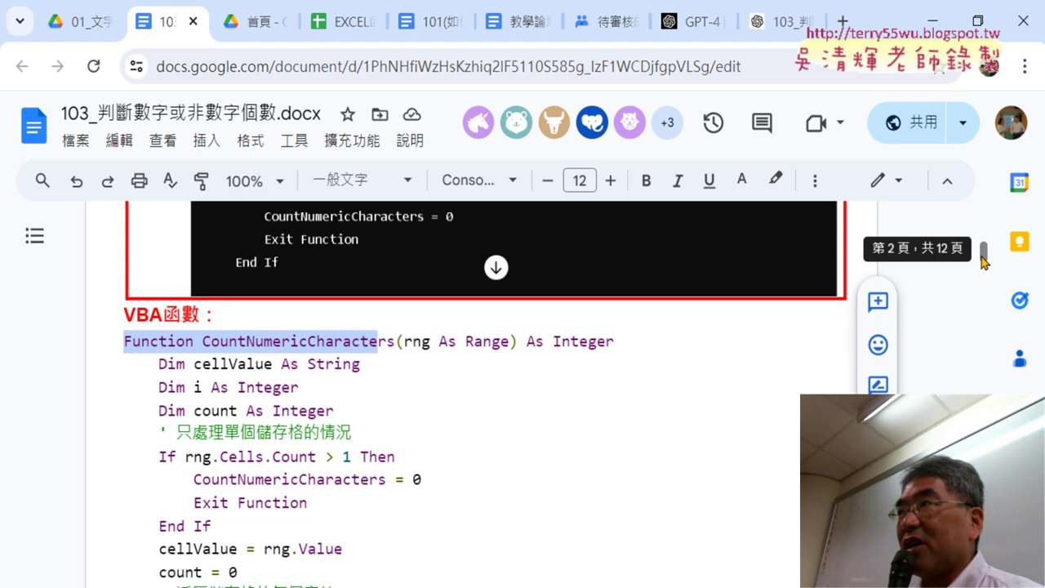
{"action": "key", "text": "alt+Tab"}
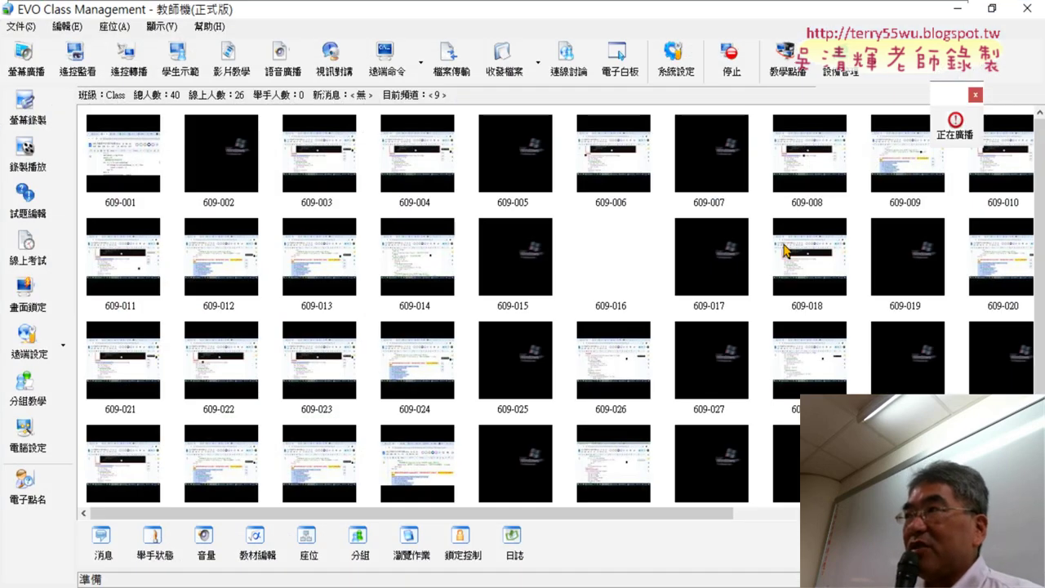